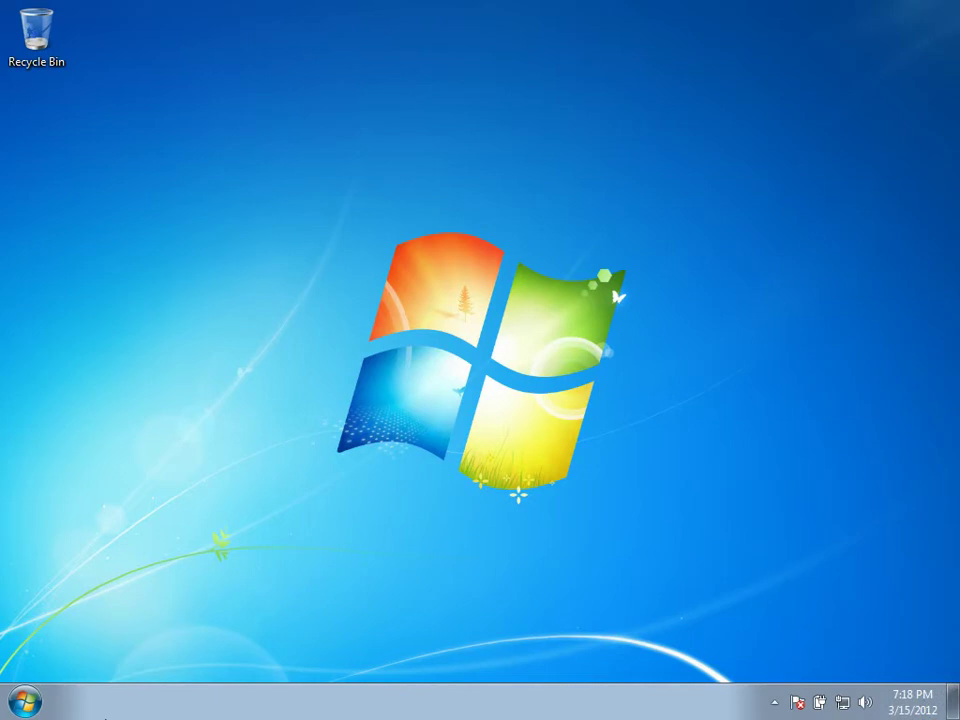
Launch Event Viewer by running eventvwr from the program search, and close its window again
left_click(28, 702)
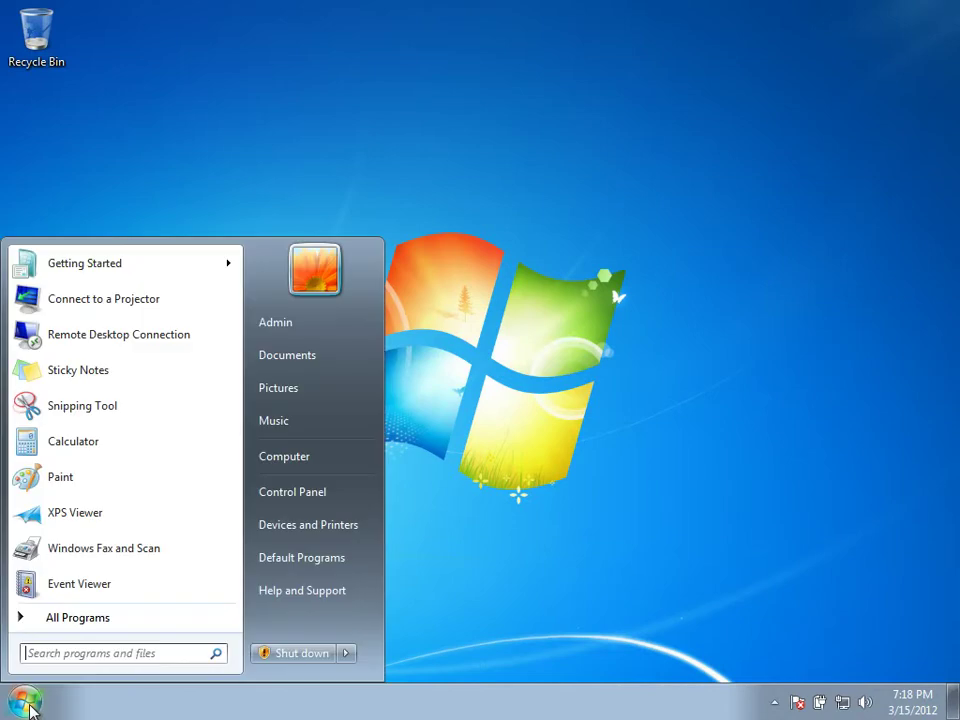
type("eve")
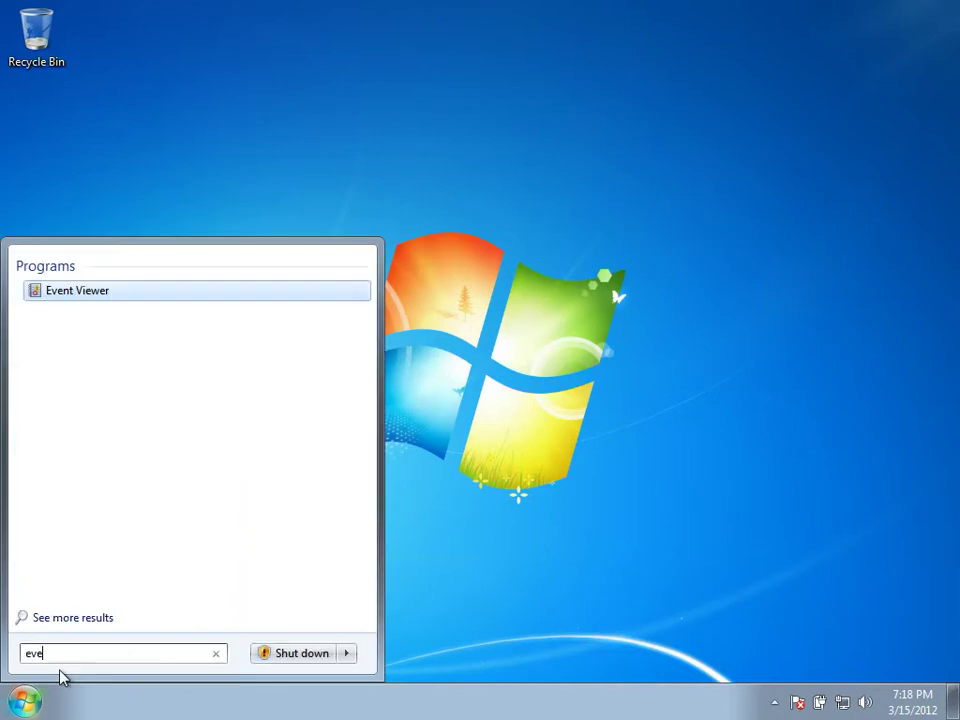
type("ntvwr")
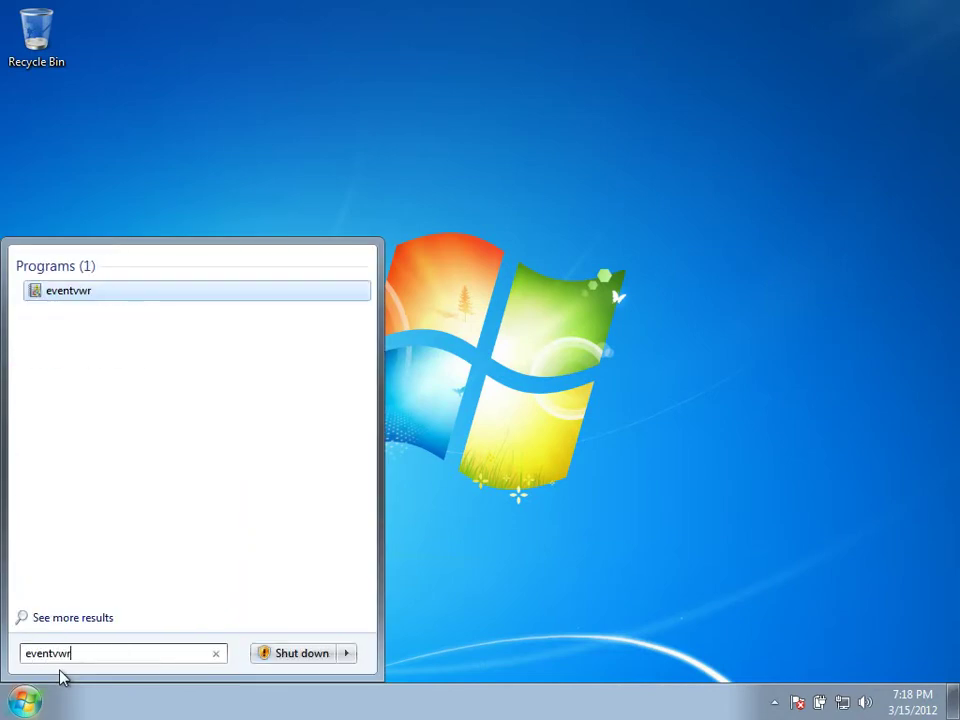
key("Return")
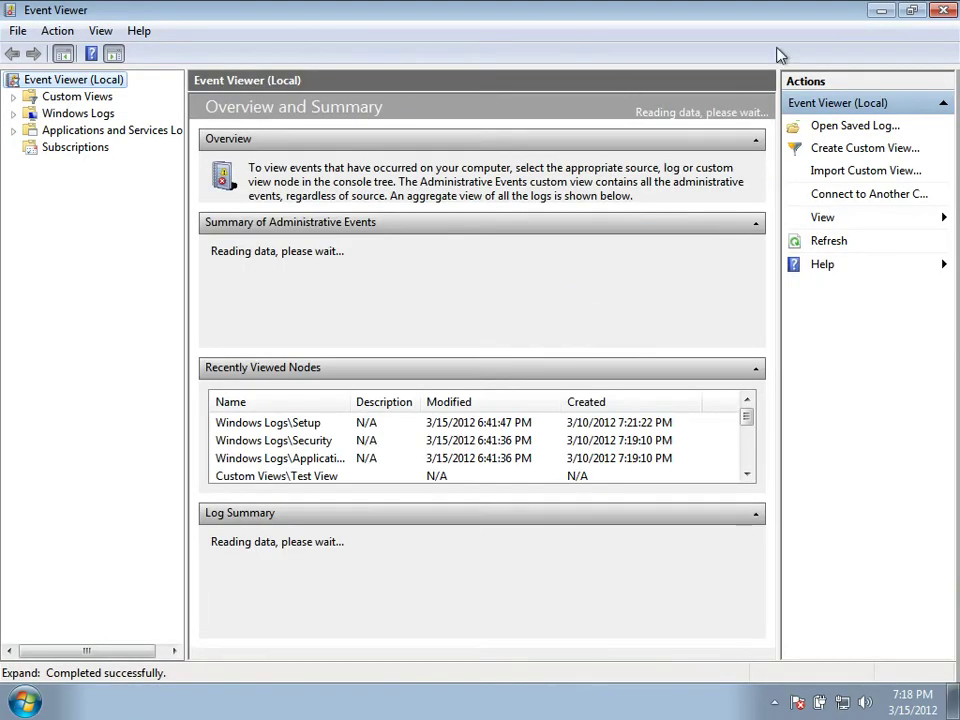
left_click(942, 10)
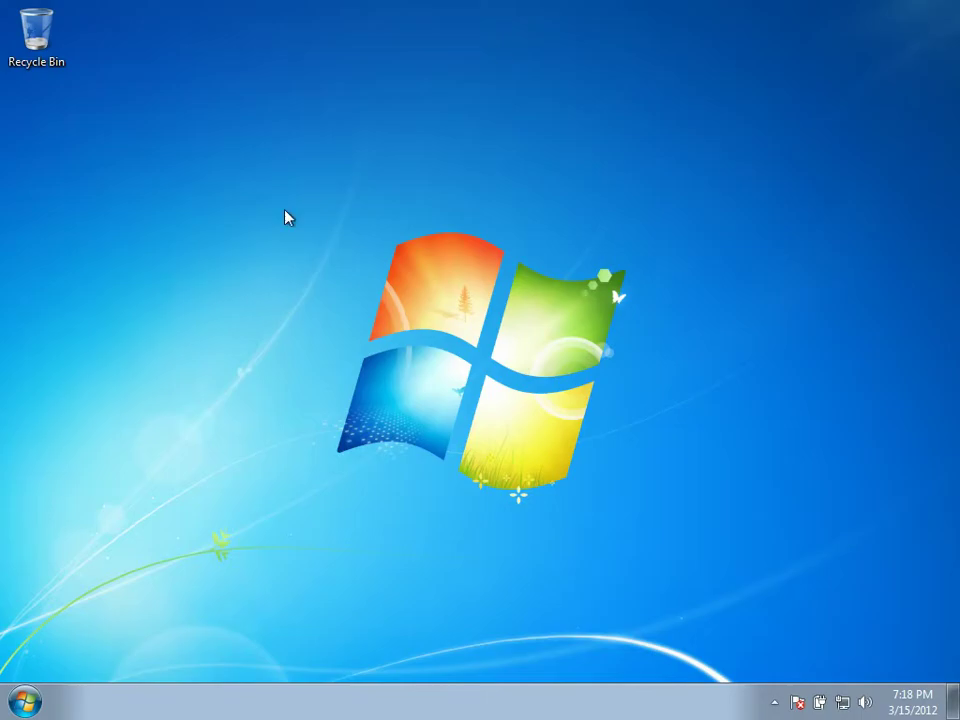
Open Event Viewer from Administrative Tools in the Control Panel
left_click(26, 703)
left_click(305, 491)
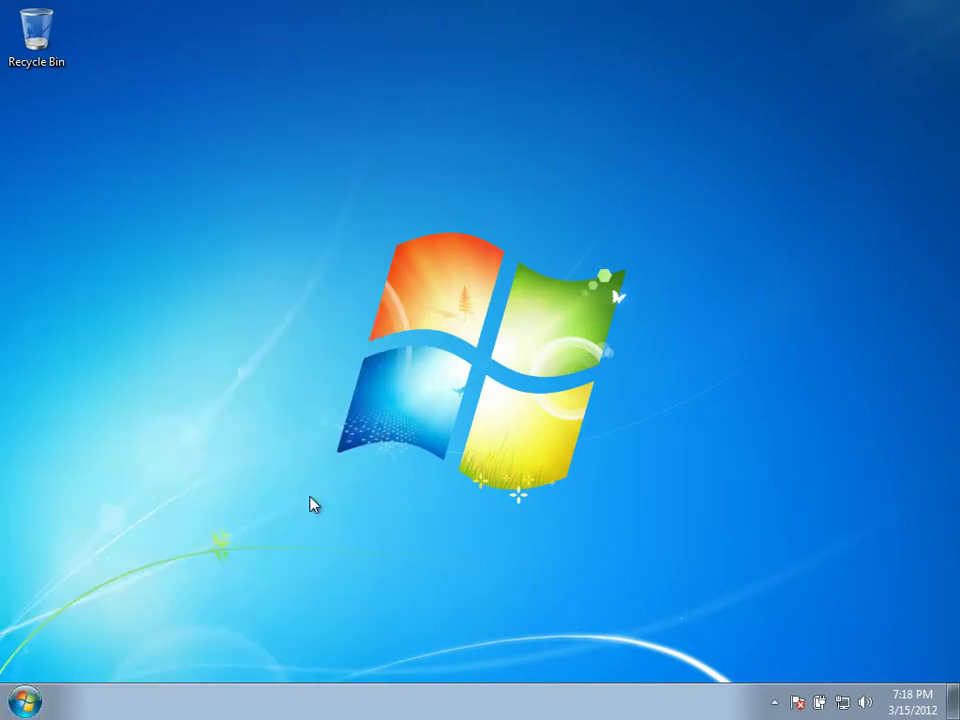
left_click(298, 146)
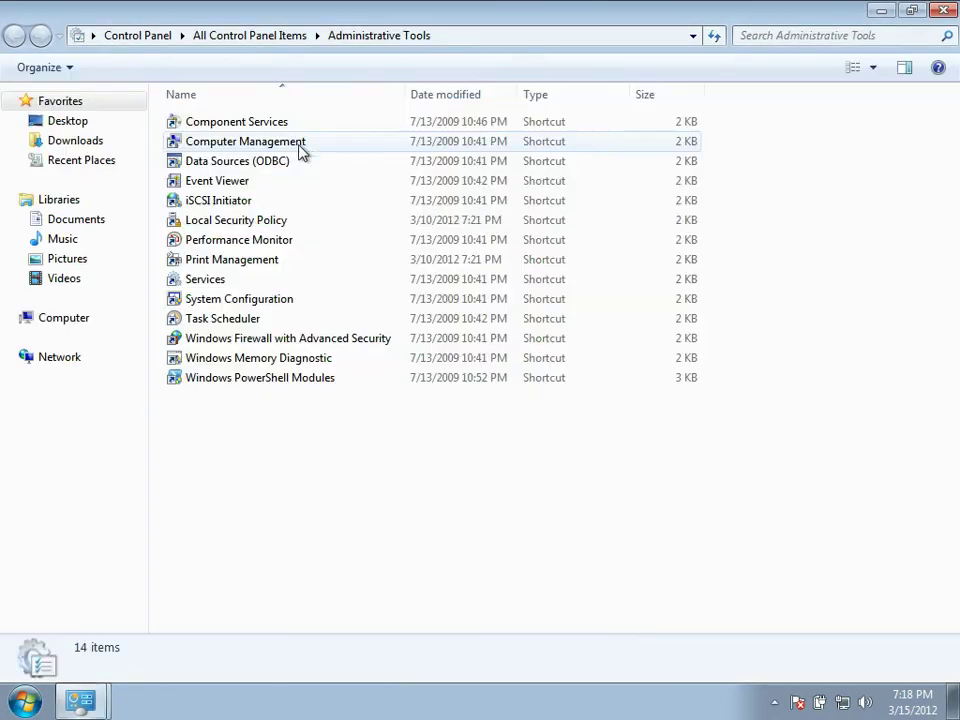
left_click(240, 187)
double_click(240, 185)
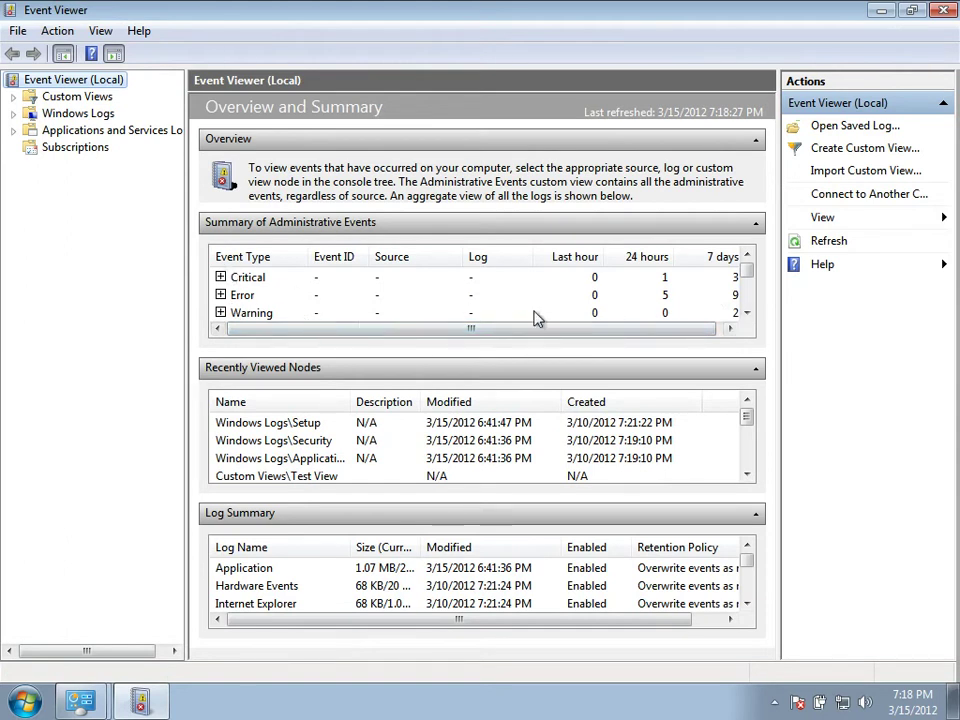
Review the event types and their counts in the Summary of Administrative Events
left_click(746, 313)
left_click(746, 313)
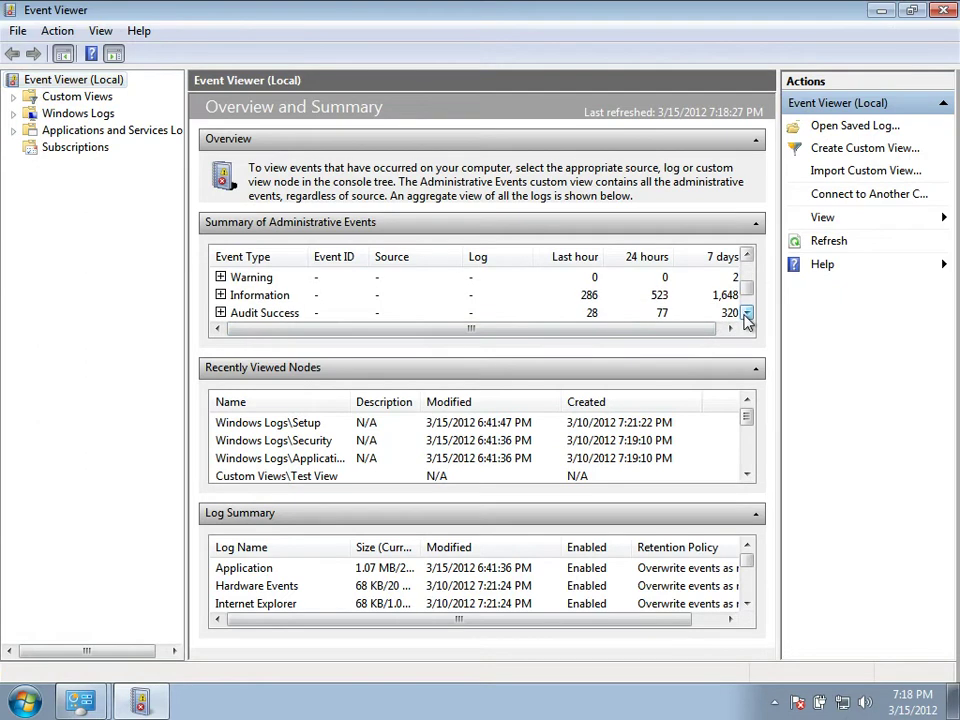
left_click(746, 313)
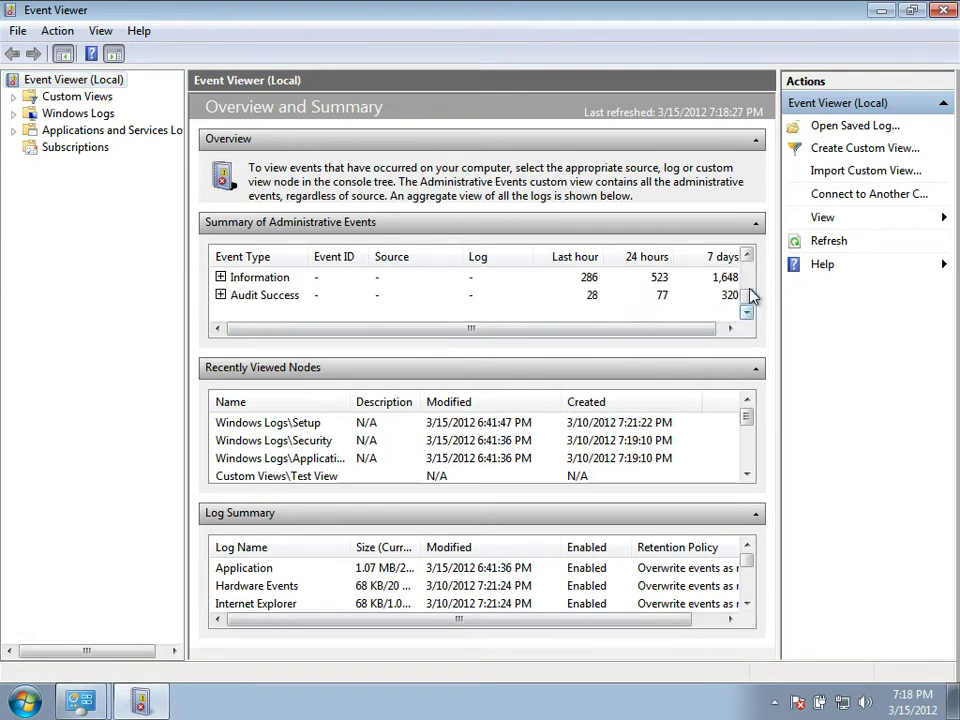
left_click(748, 256)
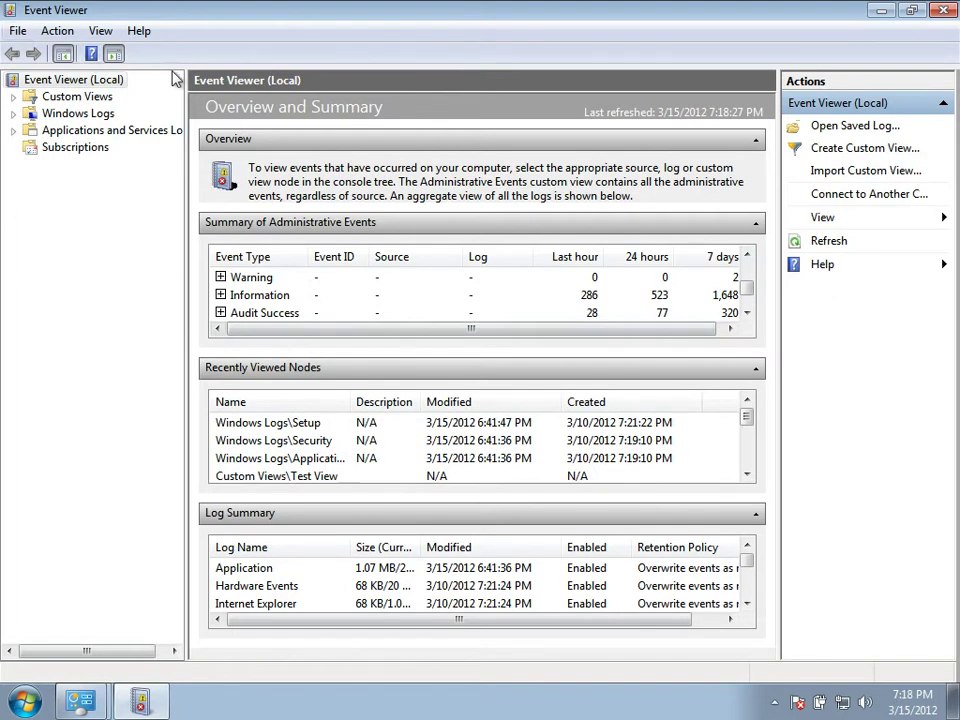
Expand the Custom Views, Windows Logs, and Applications and Services Logs folders in the console tree
left_click(13, 96)
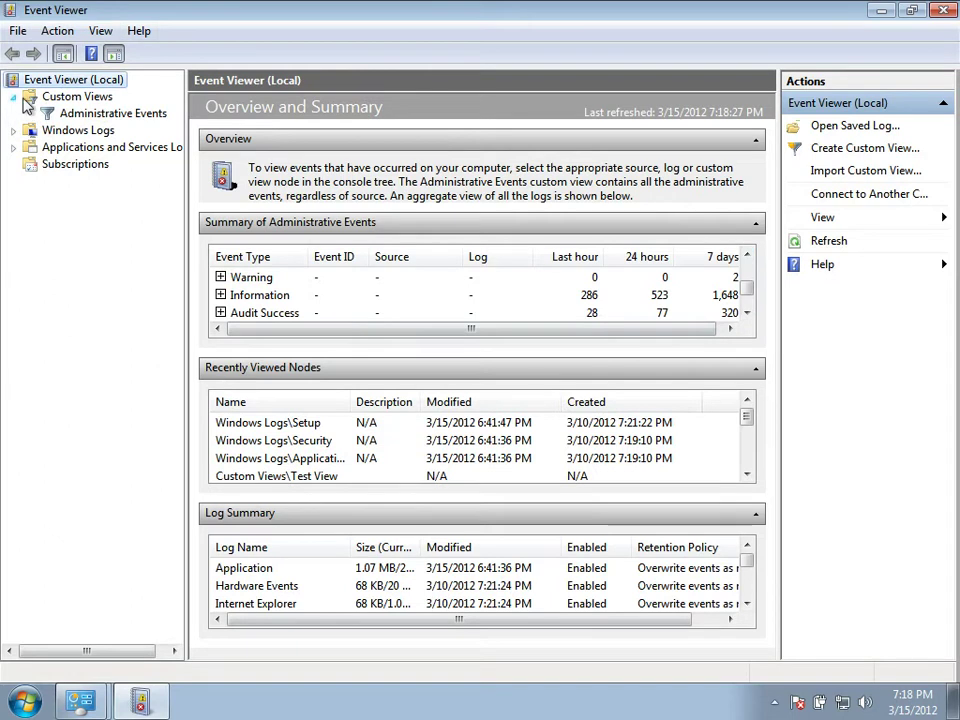
left_click(13, 130)
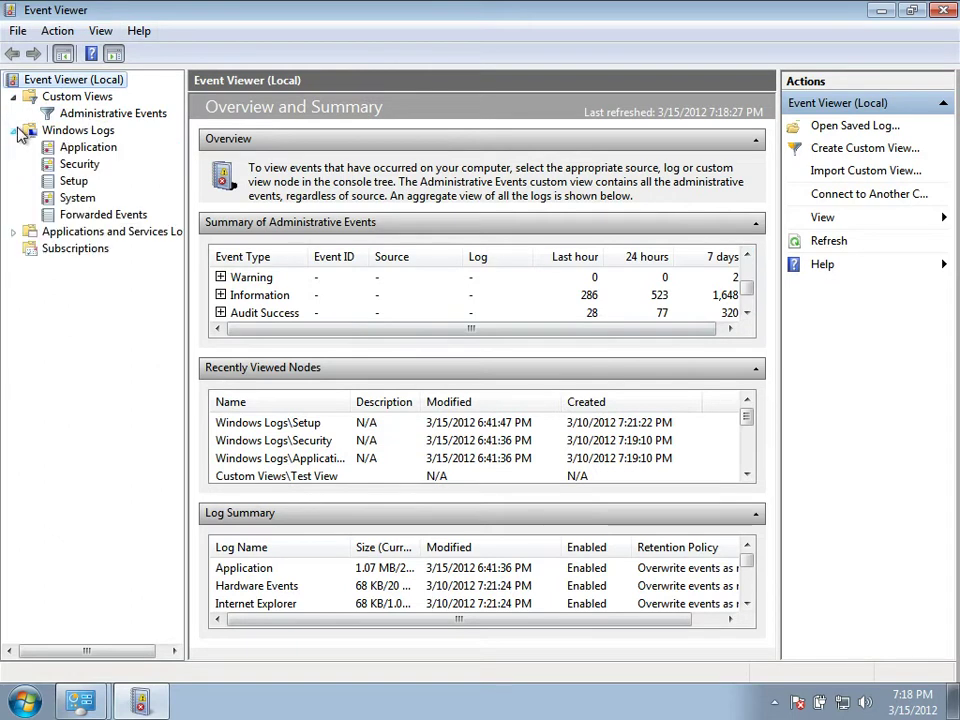
left_click(14, 232)
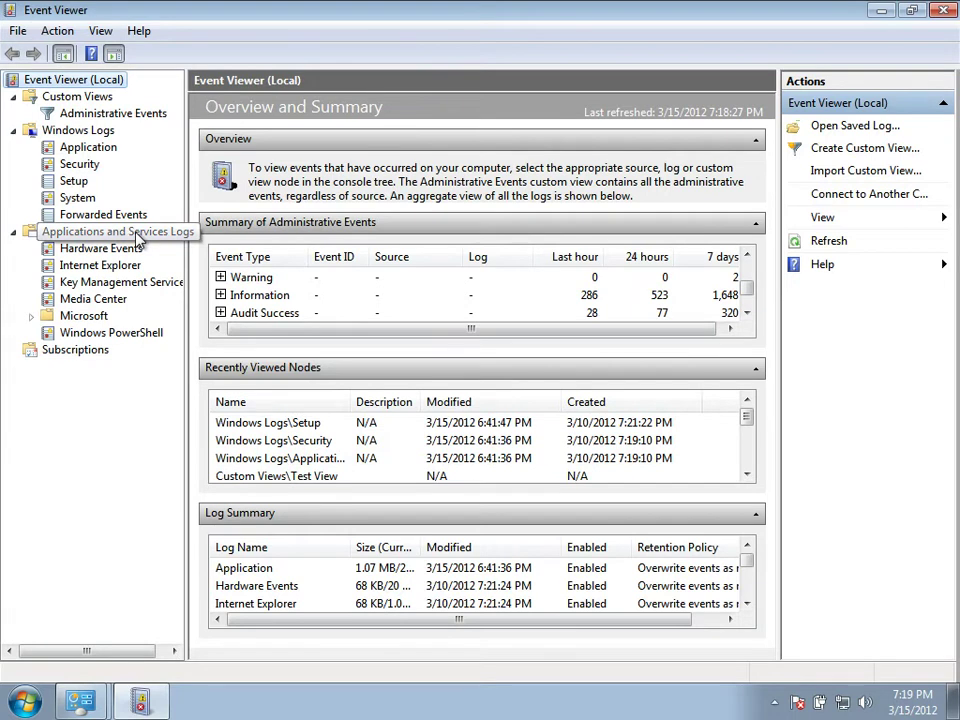
View the Application, Security, Setup, System and Forwarded Events logs under Windows Logs one after another
left_click(95, 149)
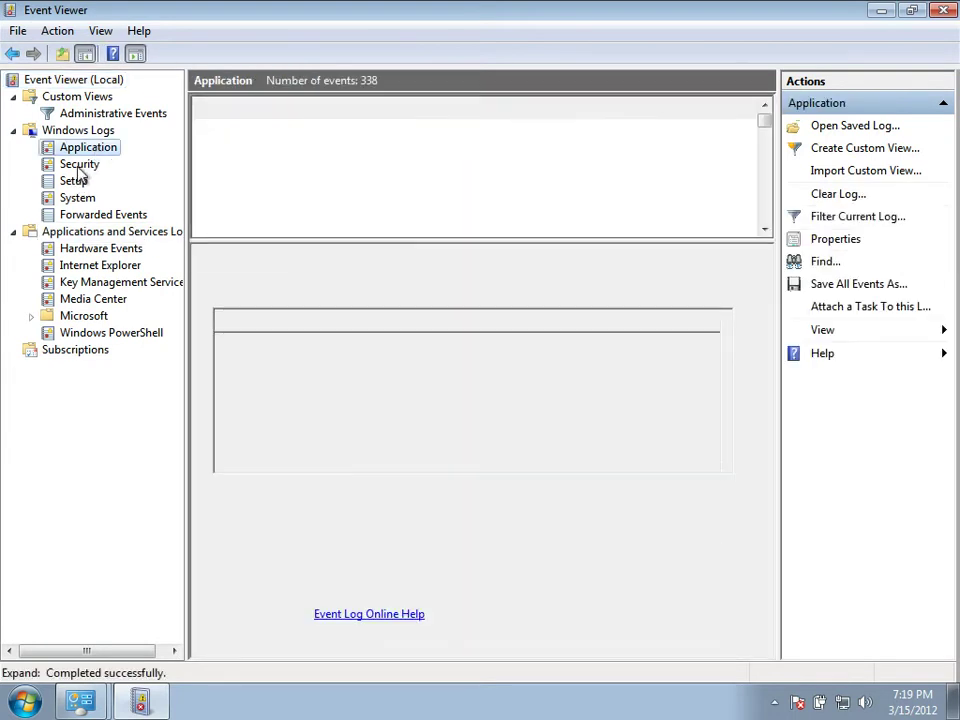
left_click(78, 167)
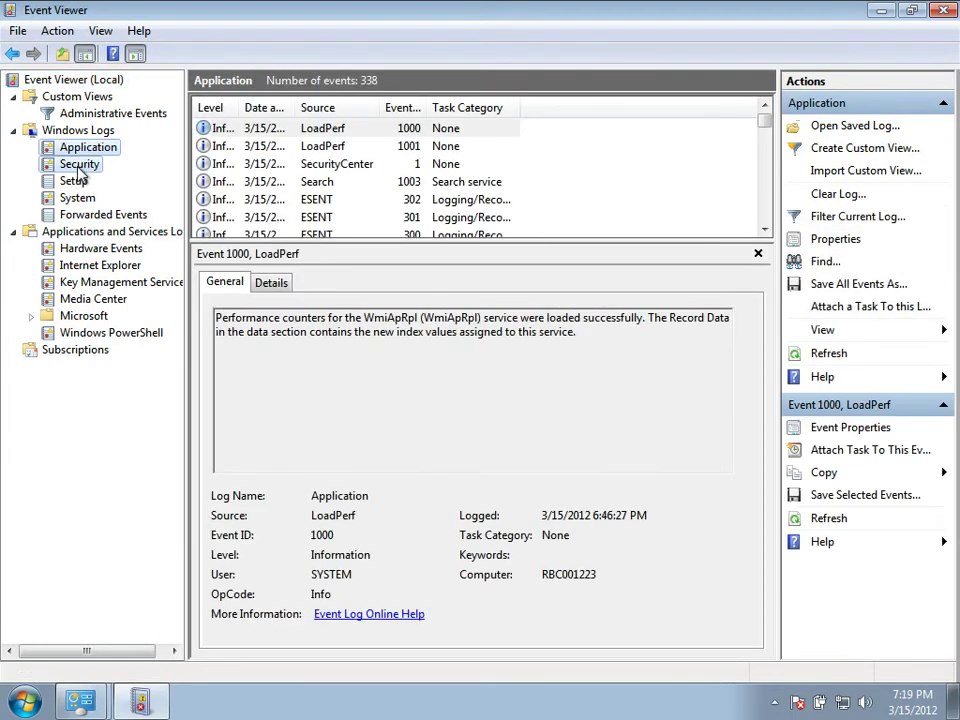
left_click(74, 185)
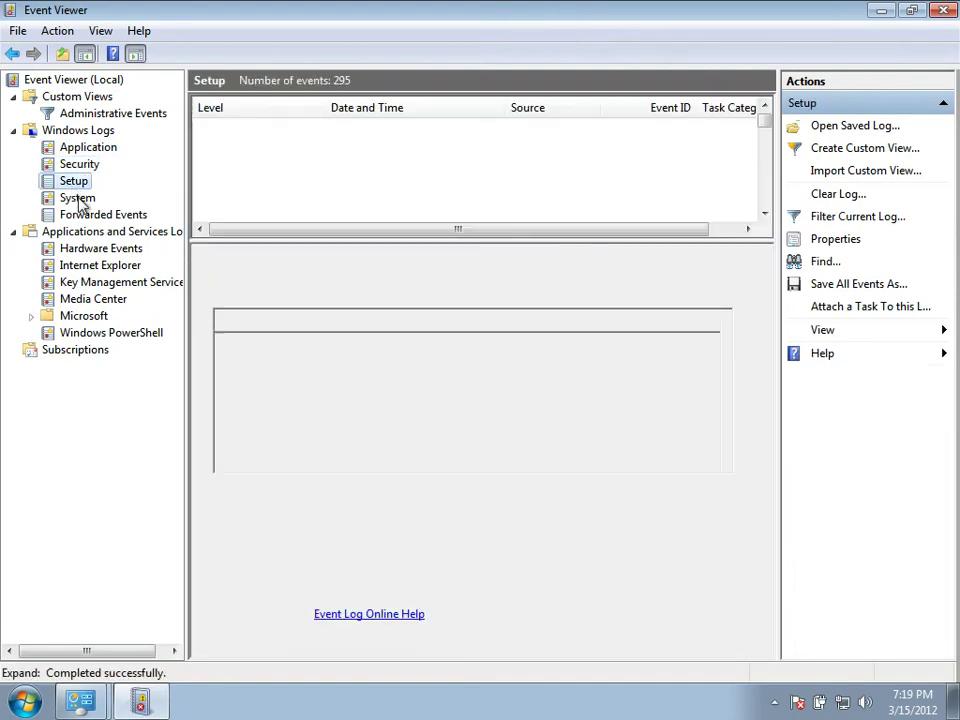
left_click(80, 200)
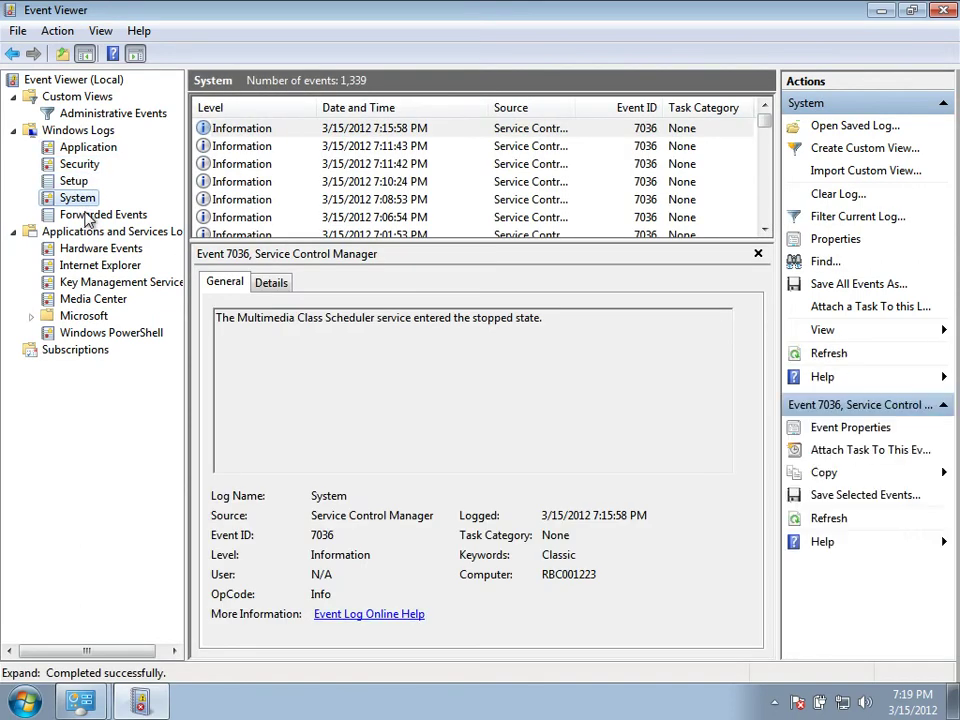
left_click(86, 215)
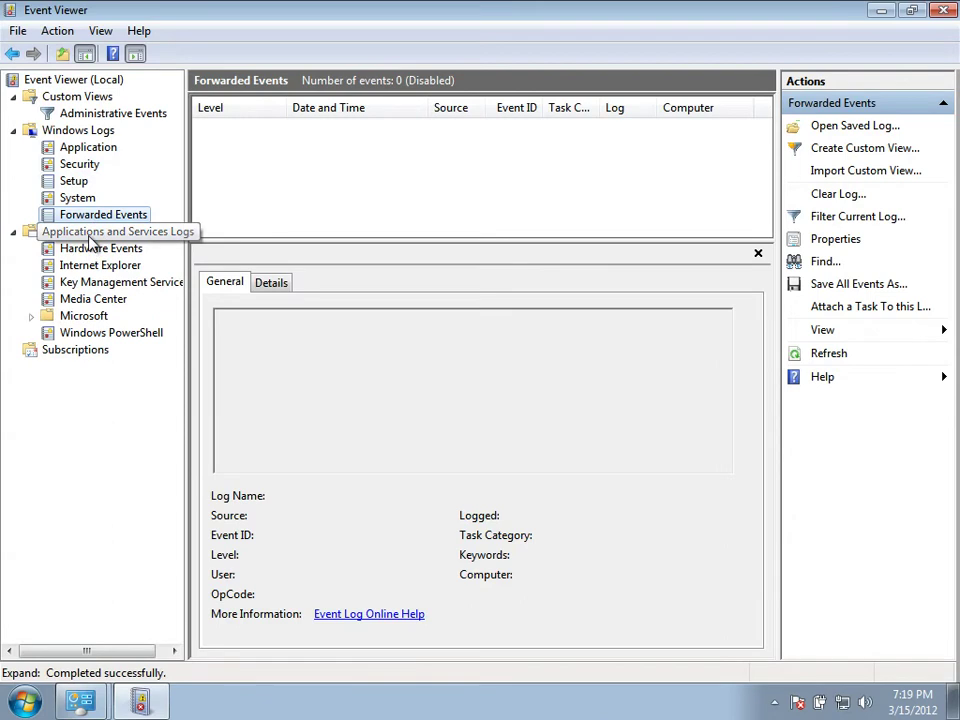
View the Hardware Events, Internet Explorer, Key Management Service, Media Center and Windows PowerShell logs under Applications and Services Logs
left_click(94, 249)
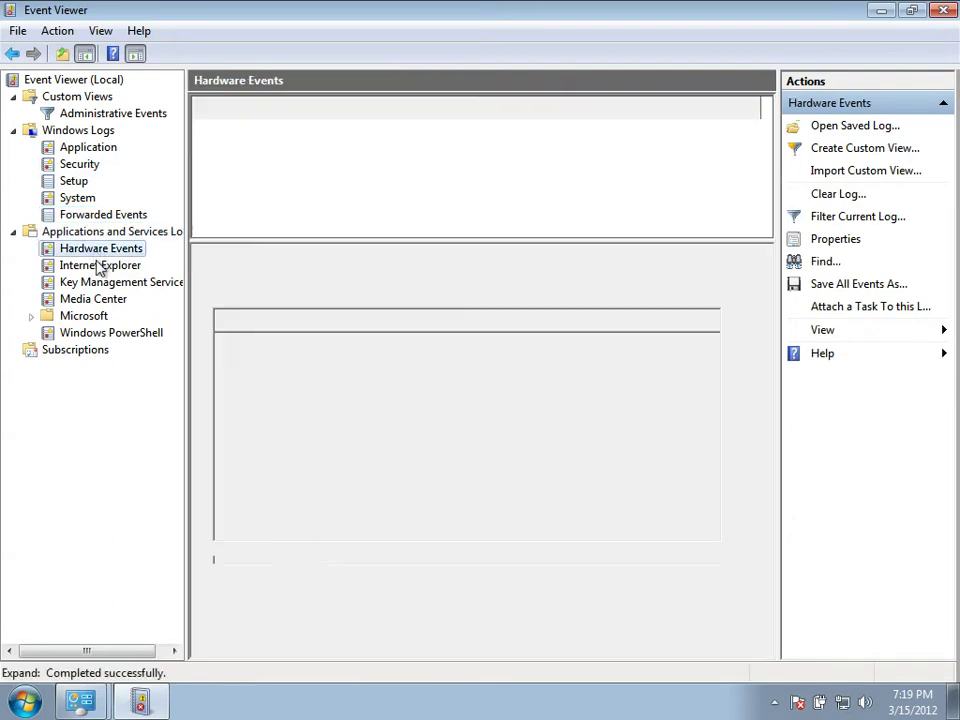
left_click(108, 268)
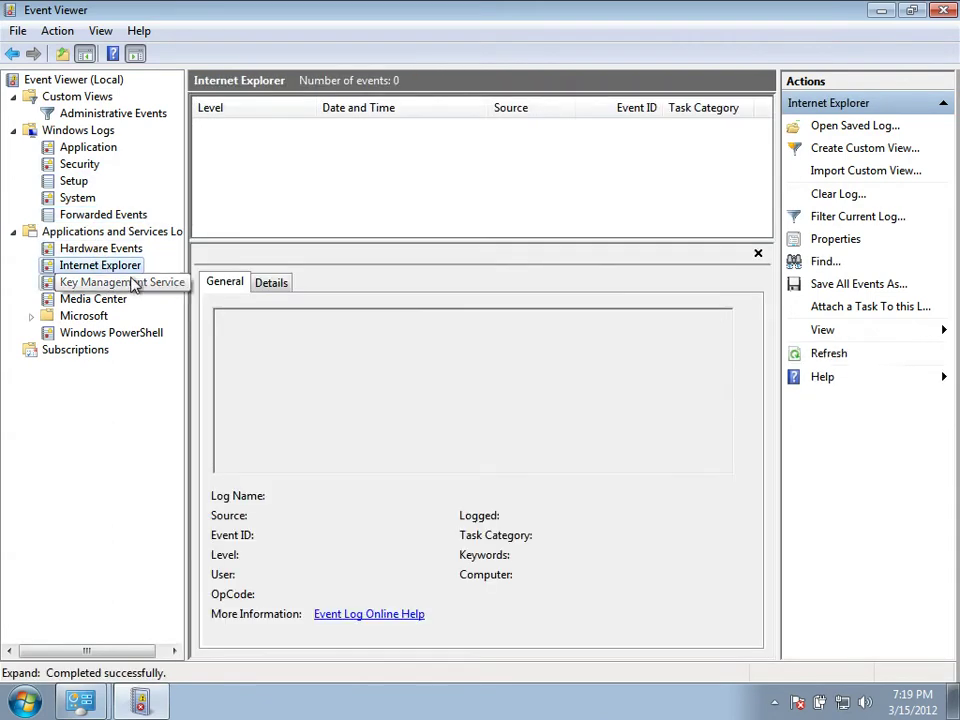
left_click(145, 283)
left_click(62, 300)
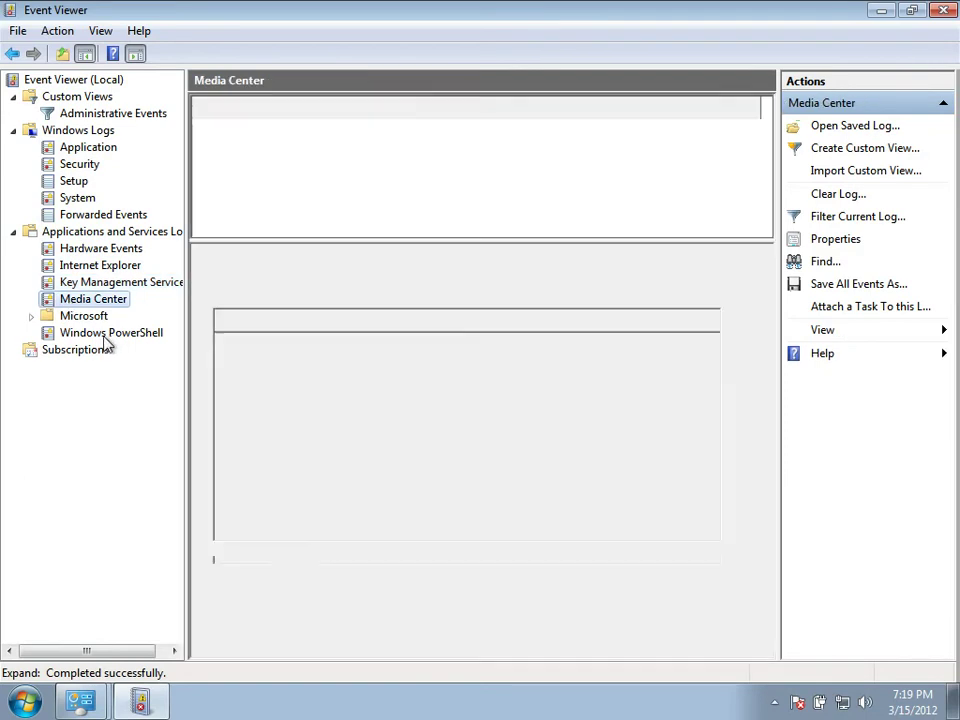
left_click(104, 336)
Expand the Microsoft folder and its Windows subfolder to look through the component logs, and collapse both again
left_click(72, 317)
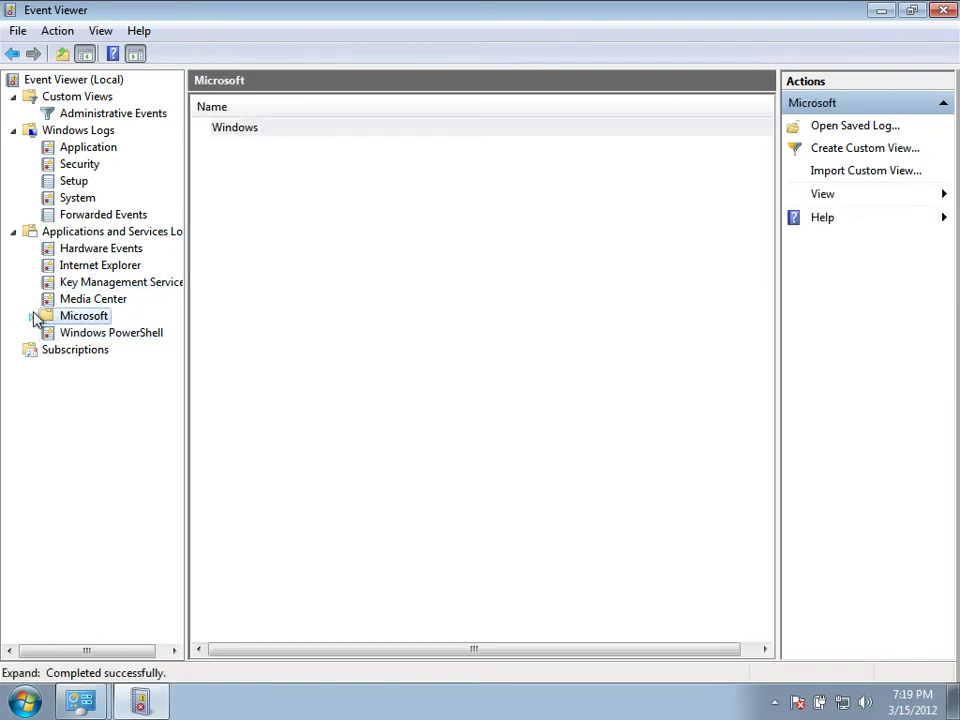
left_click(31, 316)
left_click(50, 334)
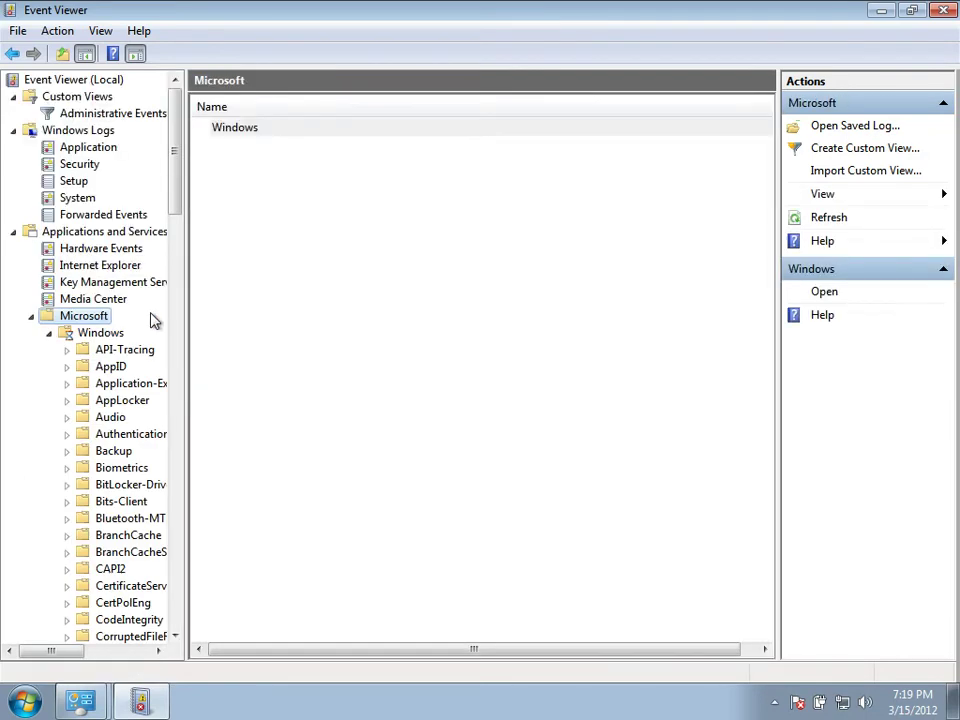
left_click_drag(176, 150, 171, 74)
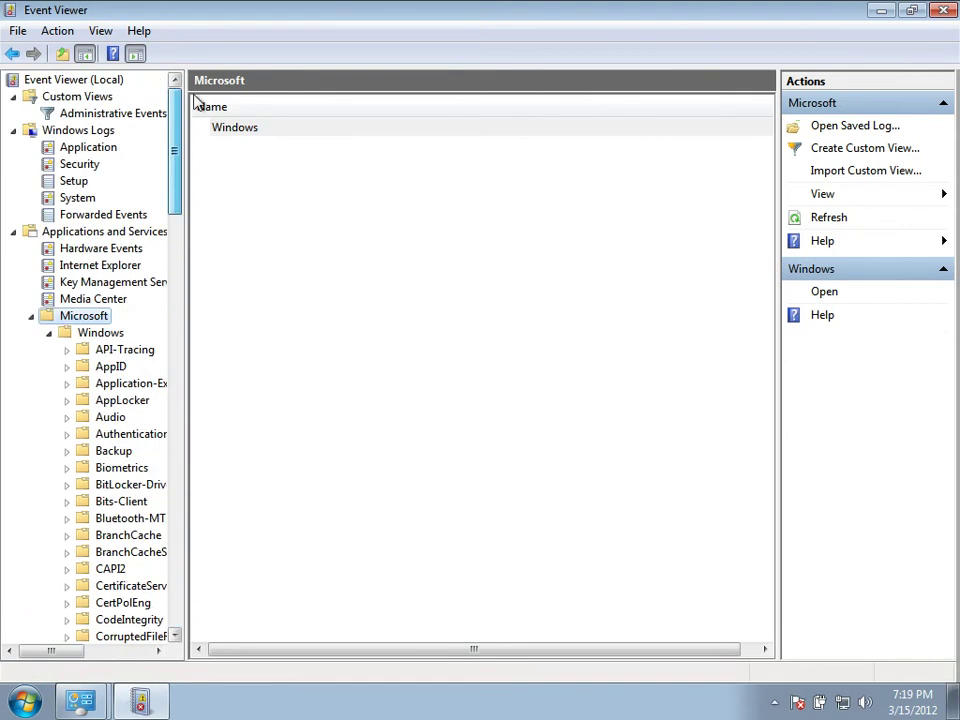
left_click(48, 333)
left_click(31, 316)
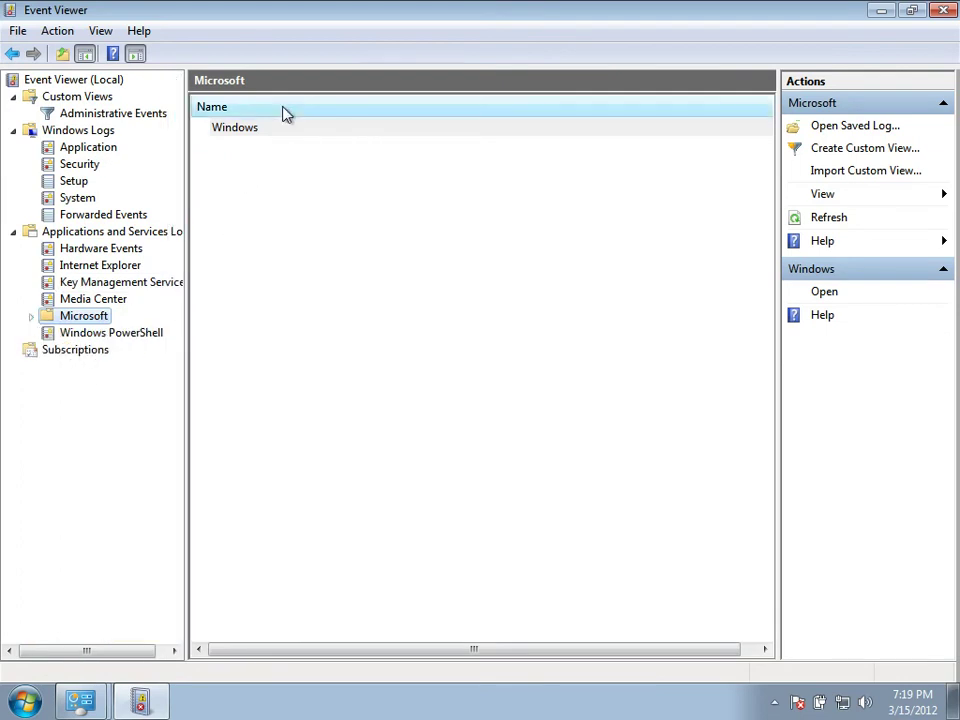
Look at the Application log again, and select the 7:15:58 PM event with ID 7036 in the System log
left_click(89, 151)
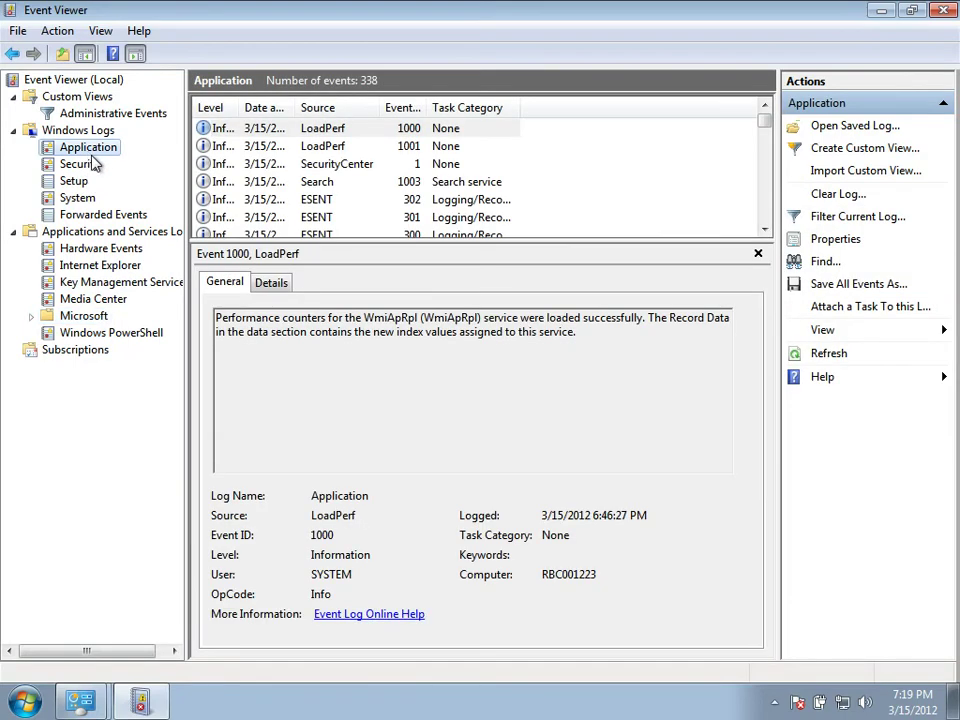
left_click(78, 197)
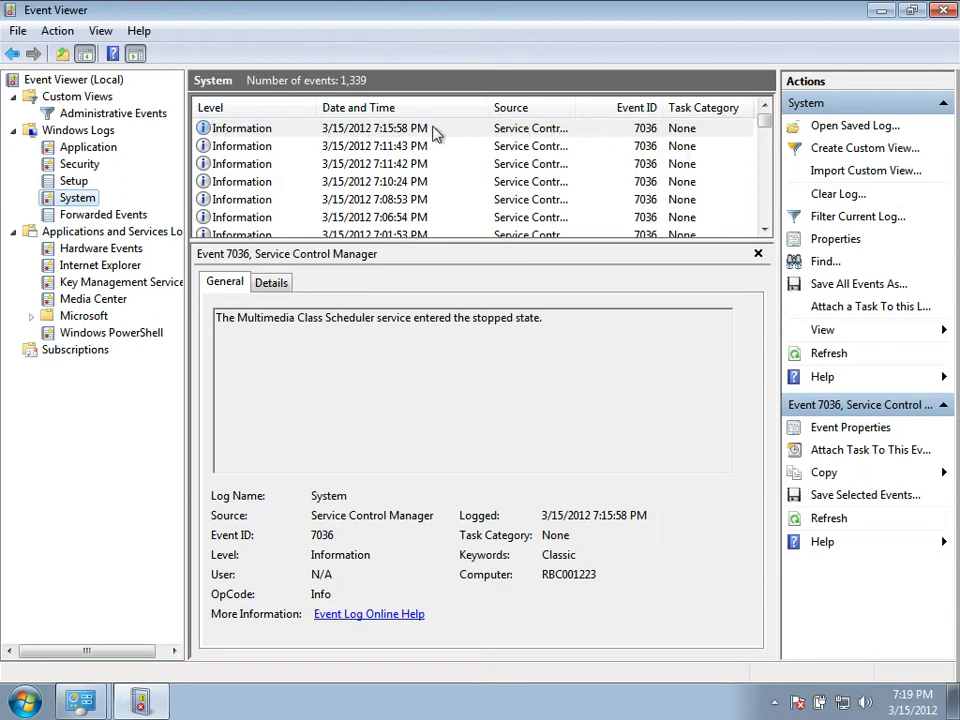
left_click(266, 134)
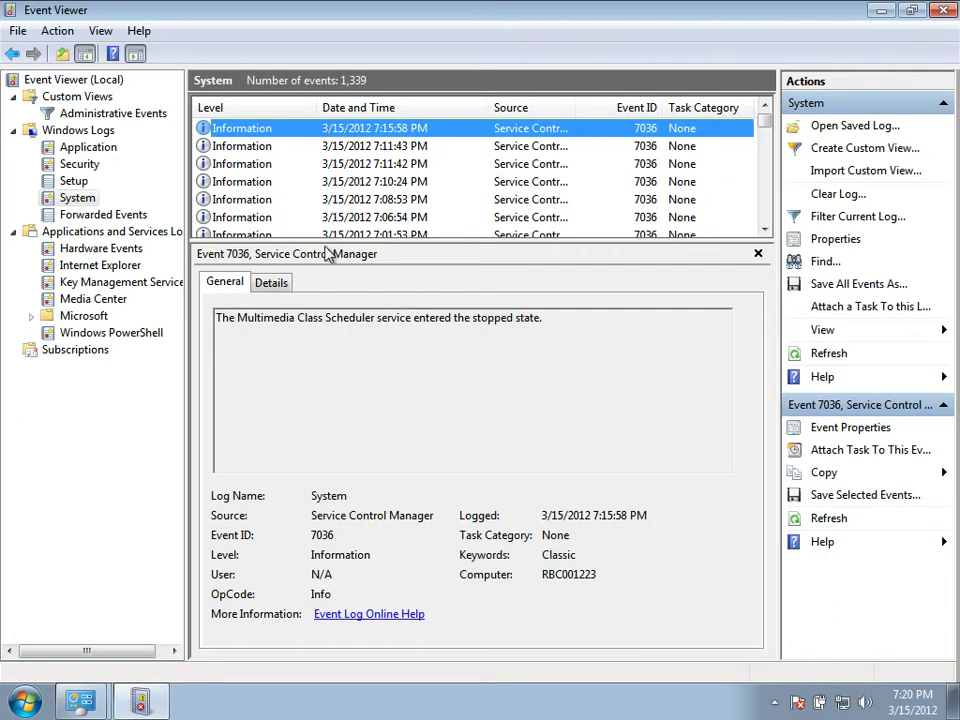
Examine the selected event's details in Friendly View and XML View, and return to its general information
left_click(271, 282)
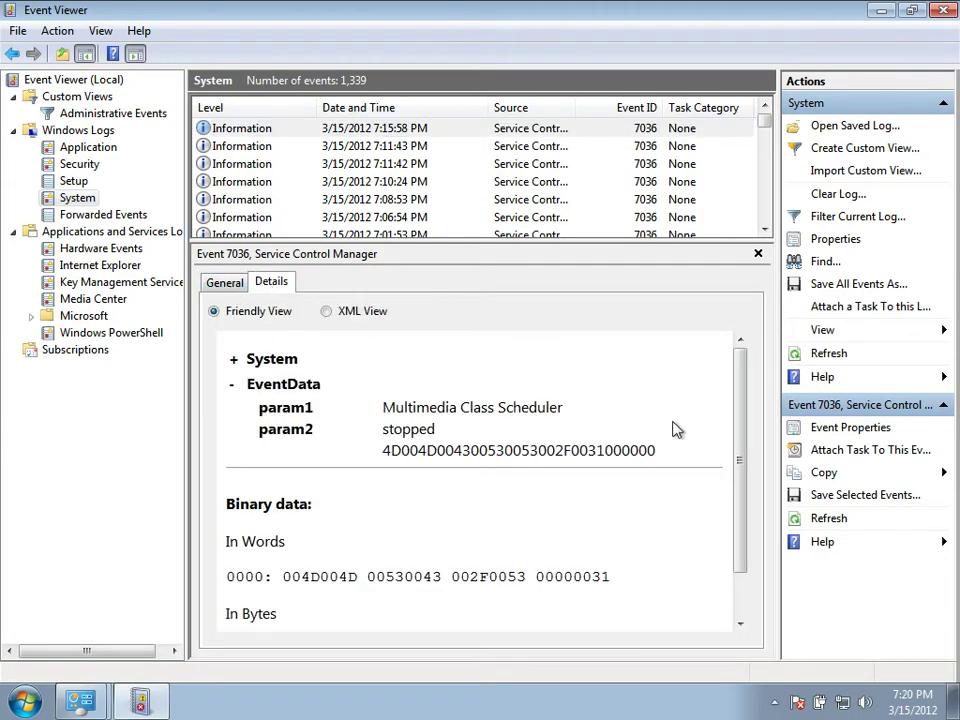
left_click_drag(741, 372, 744, 450)
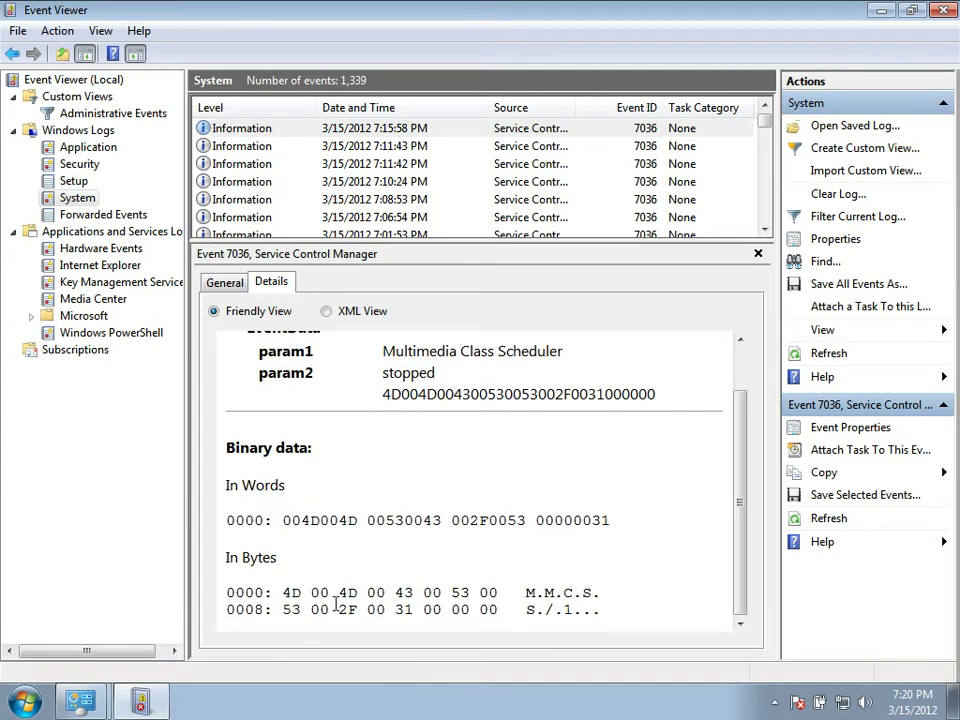
left_click_drag(746, 506, 746, 459)
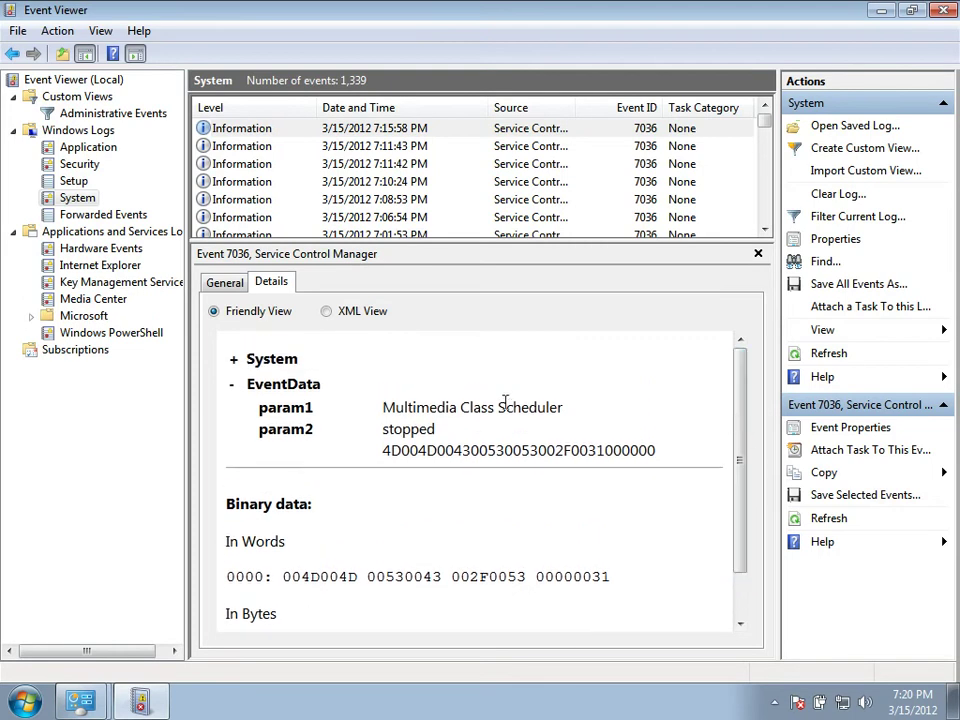
left_click(326, 311)
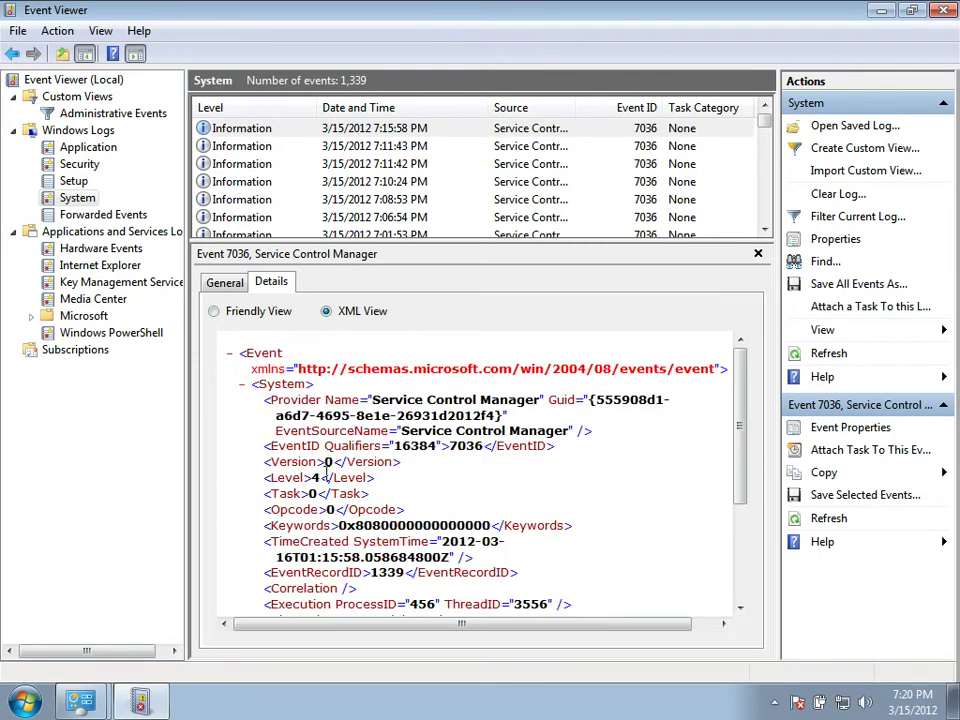
left_click(215, 312)
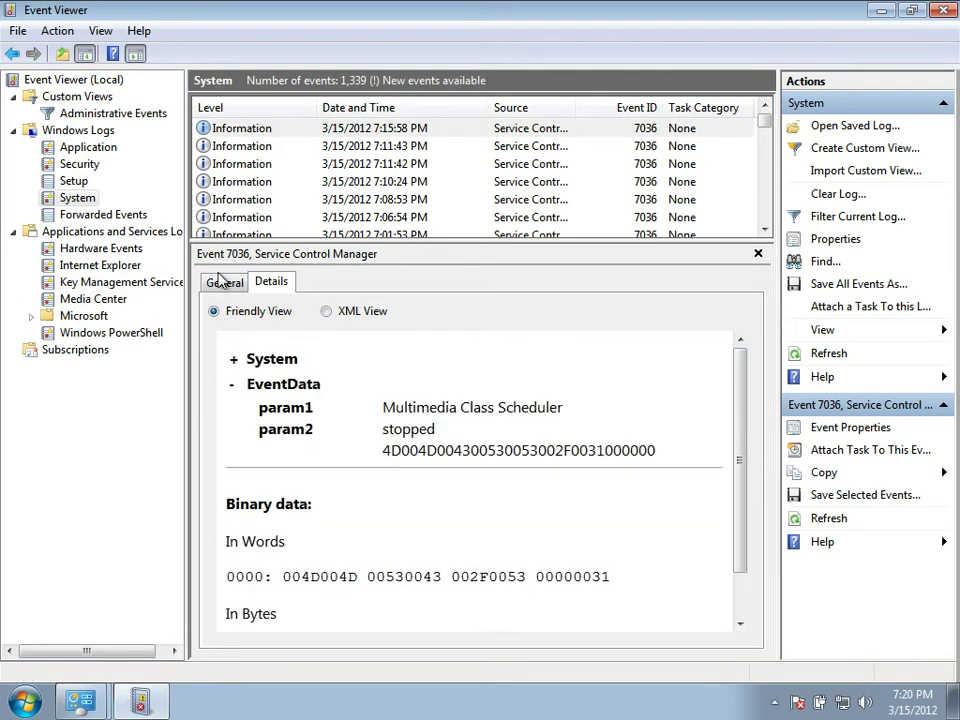
left_click(222, 281)
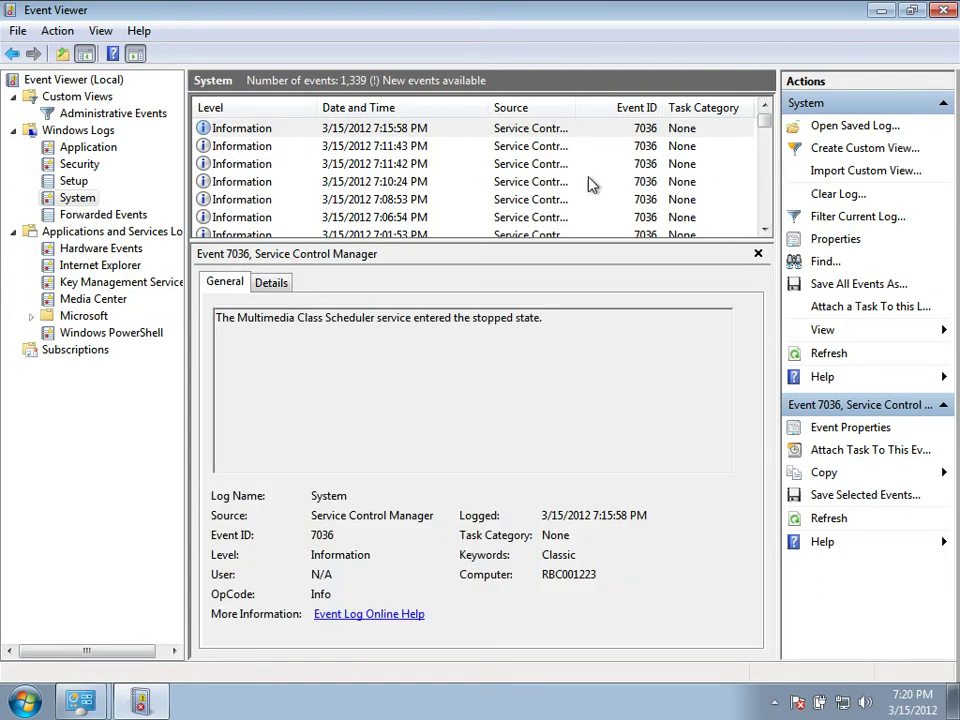
Look further down the System log and select the 8:19:21 AM error event with ID 20
scroll(760, 168, "down", 1)
scroll(760, 168, "down", 10)
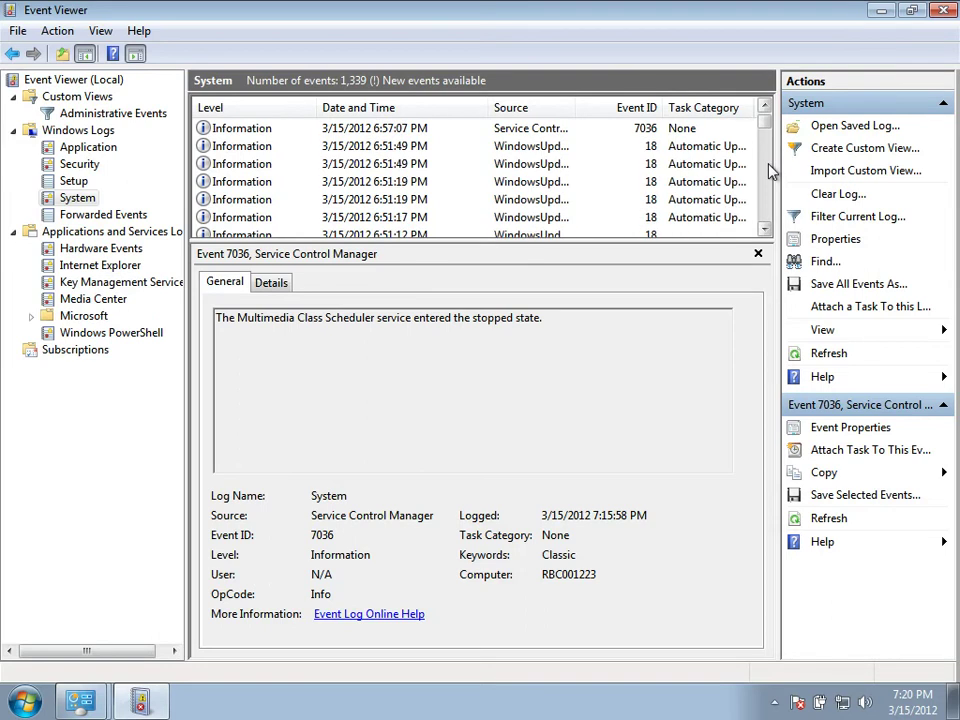
scroll(770, 170, "down", 10)
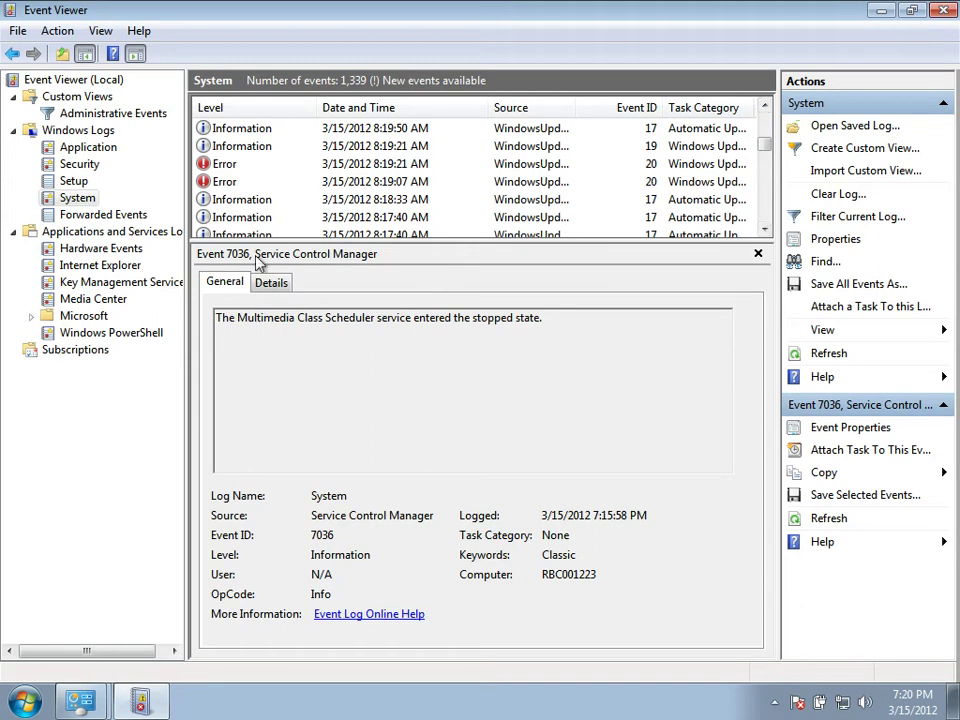
left_click(224, 165)
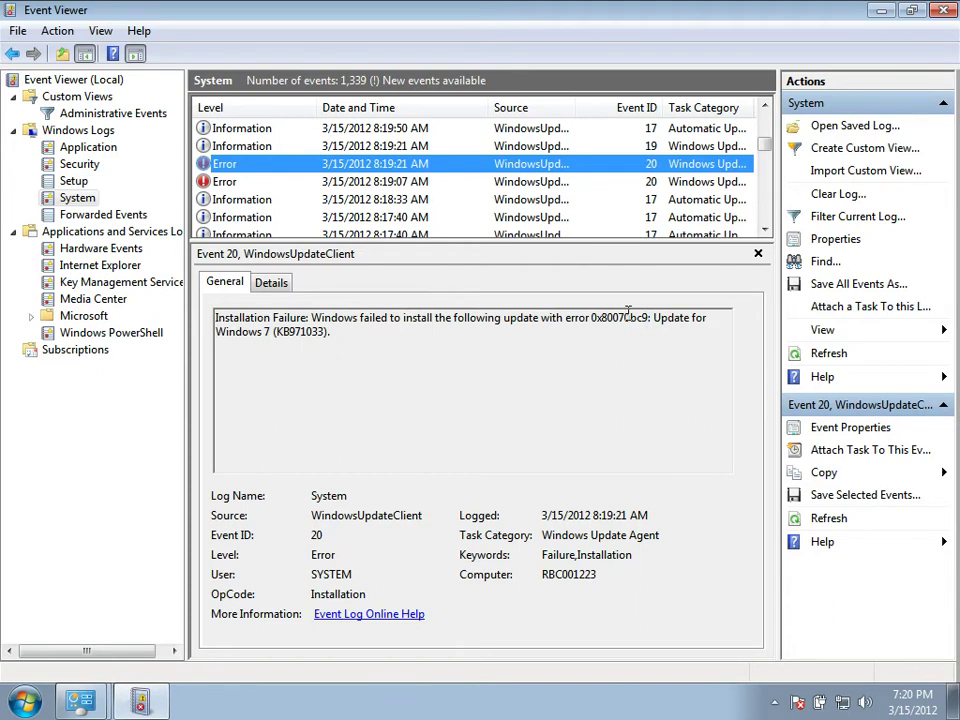
Examine the selected error event's details in Friendly View, expanding its System section and reading through to the EventData
left_click(271, 282)
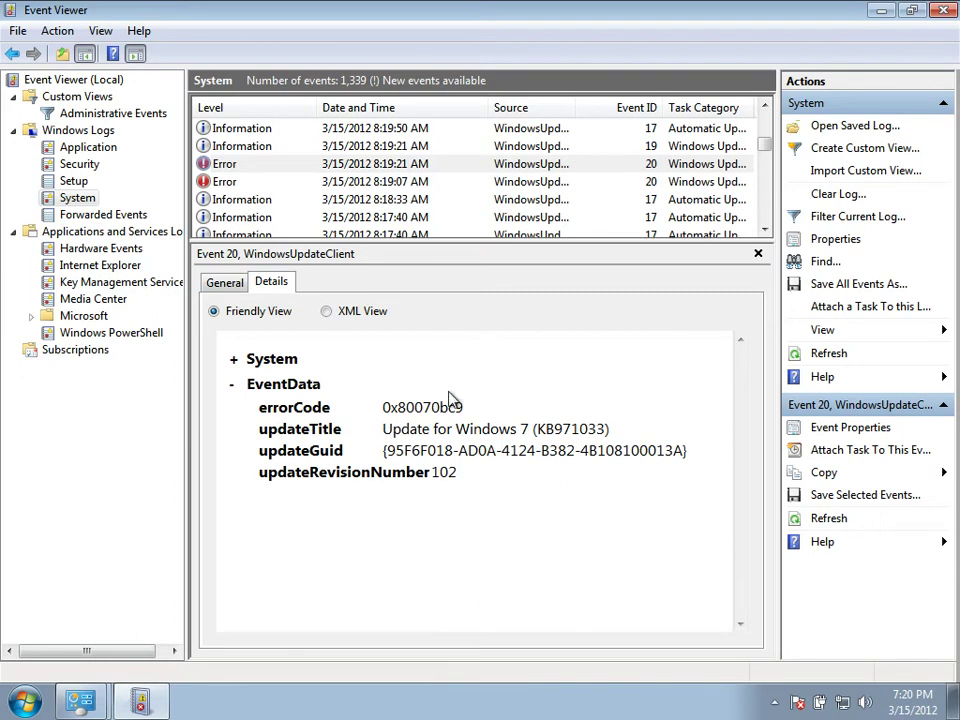
left_click(232, 360)
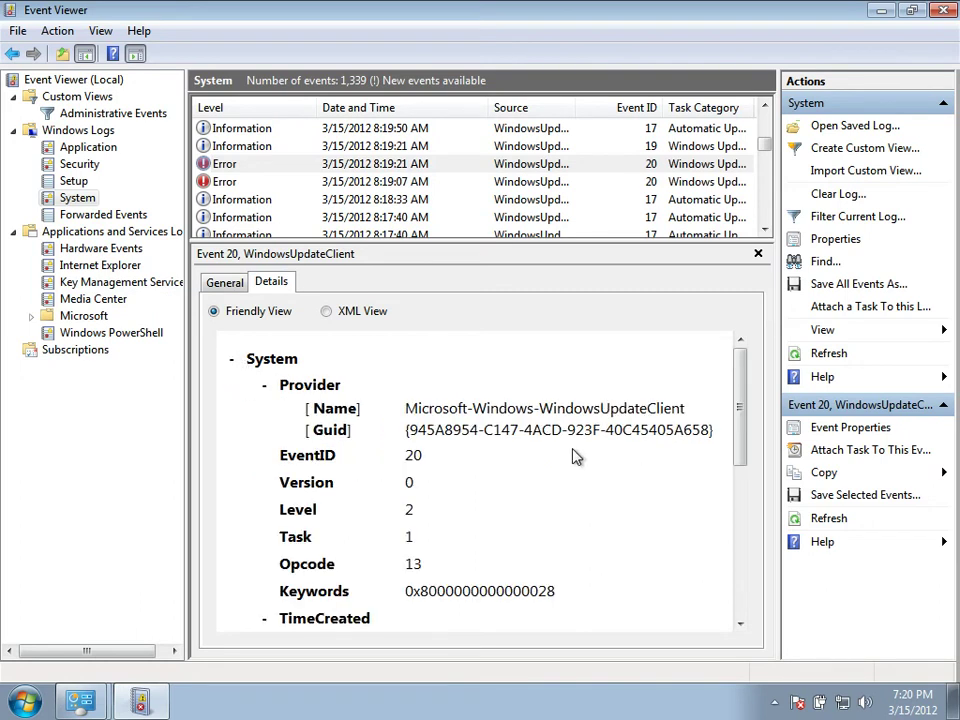
scroll(555, 454, "down", 5)
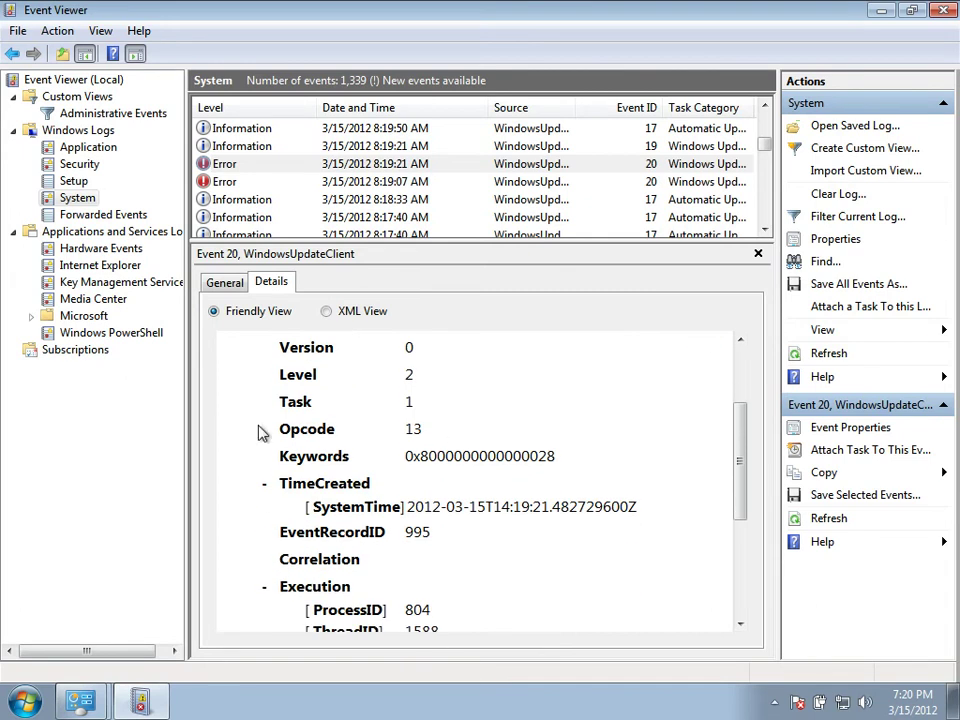
scroll(490, 535, "down", 4)
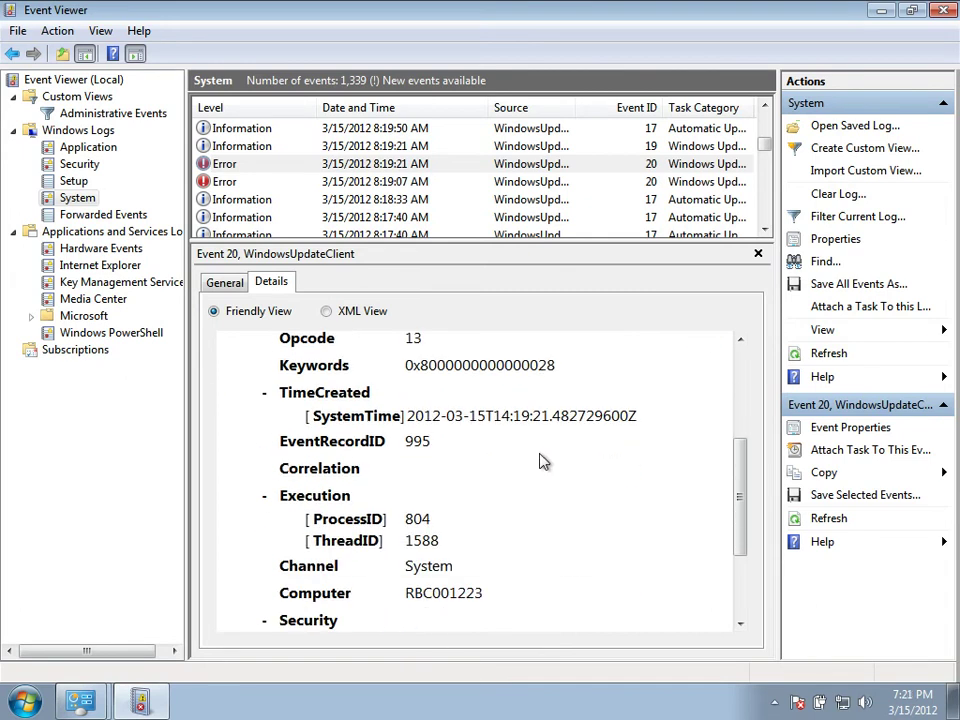
scroll(455, 477, "down", 1)
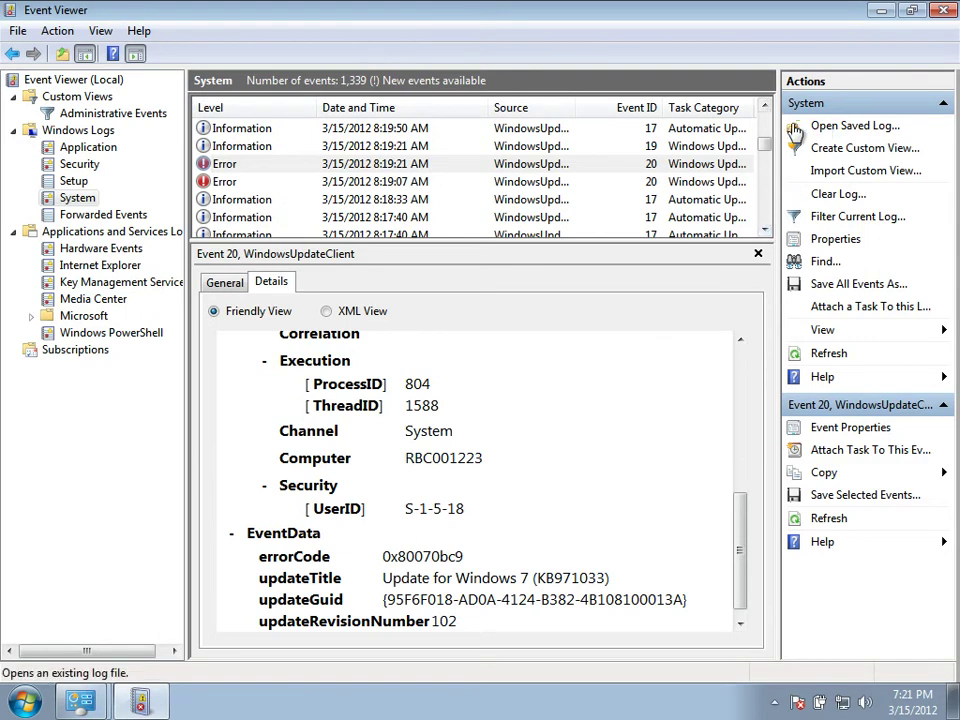
Start a new custom view under Custom Views that filters for the Critical, Error and Warning event levels
left_click(75, 96)
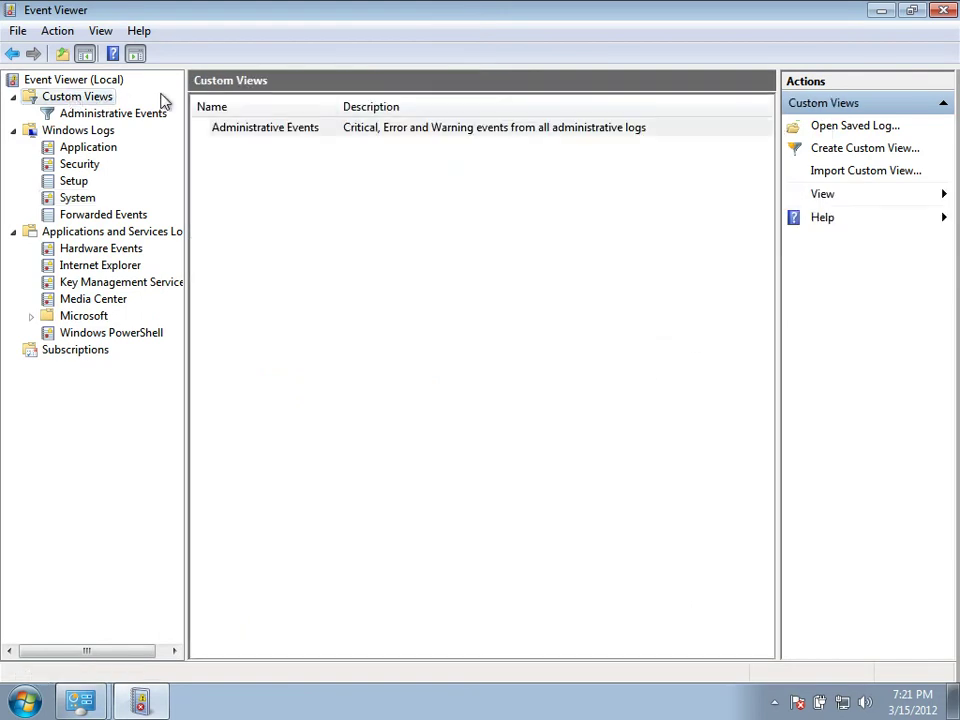
left_click(866, 151)
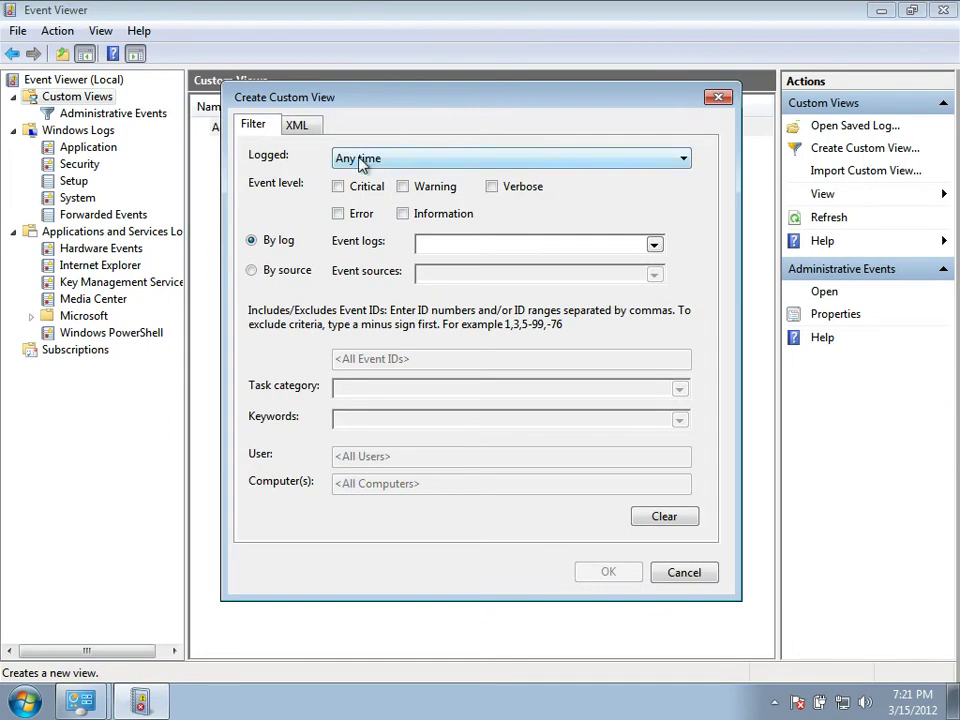
left_click(339, 187)
left_click(339, 214)
left_click(402, 187)
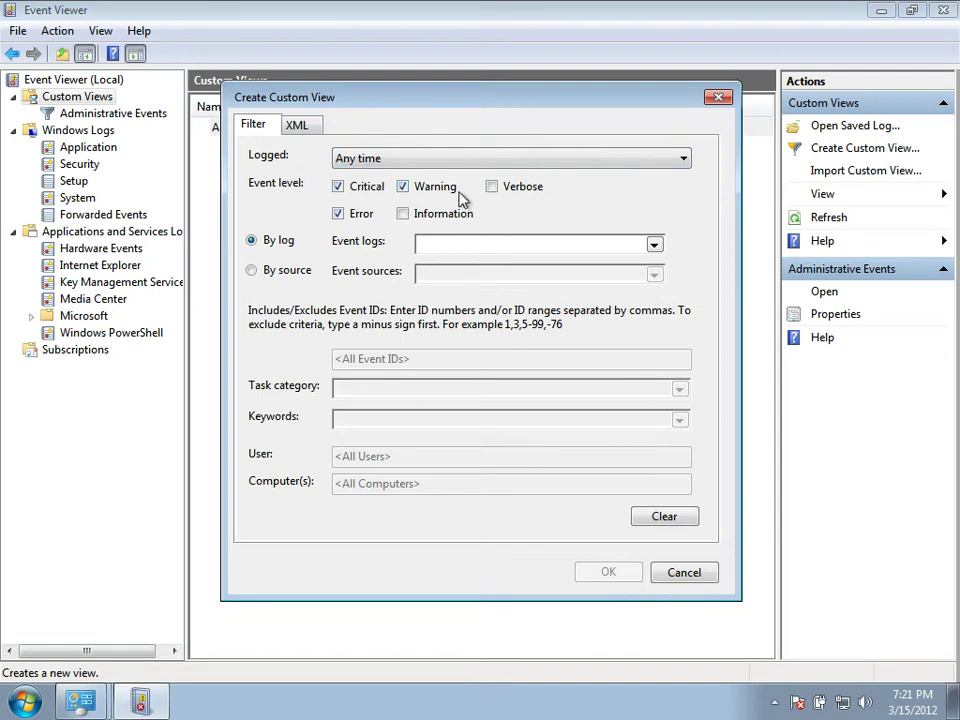
Include all Windows Logs and all Applications and Services Logs in the custom view's event logs
left_click(653, 246)
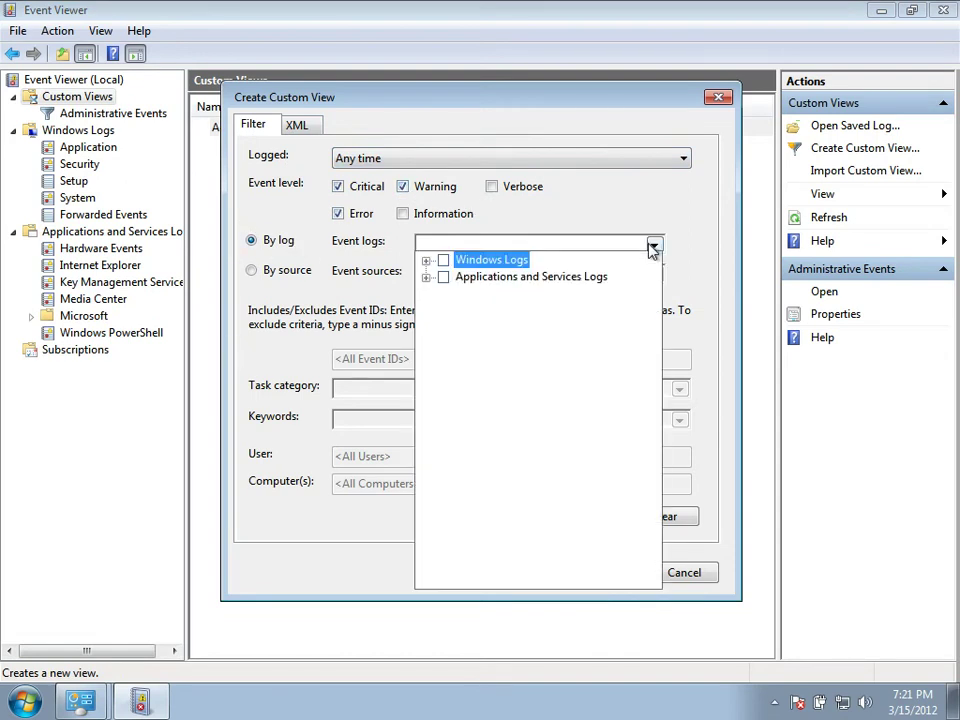
left_click(426, 261)
left_click(443, 260)
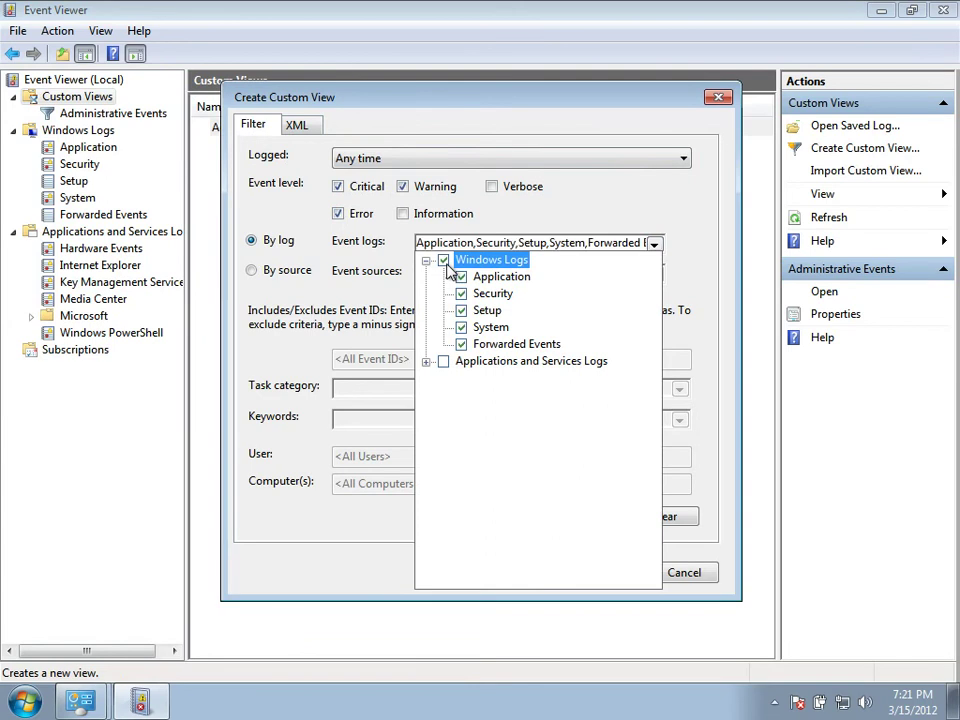
left_click(426, 361)
left_click(443, 361)
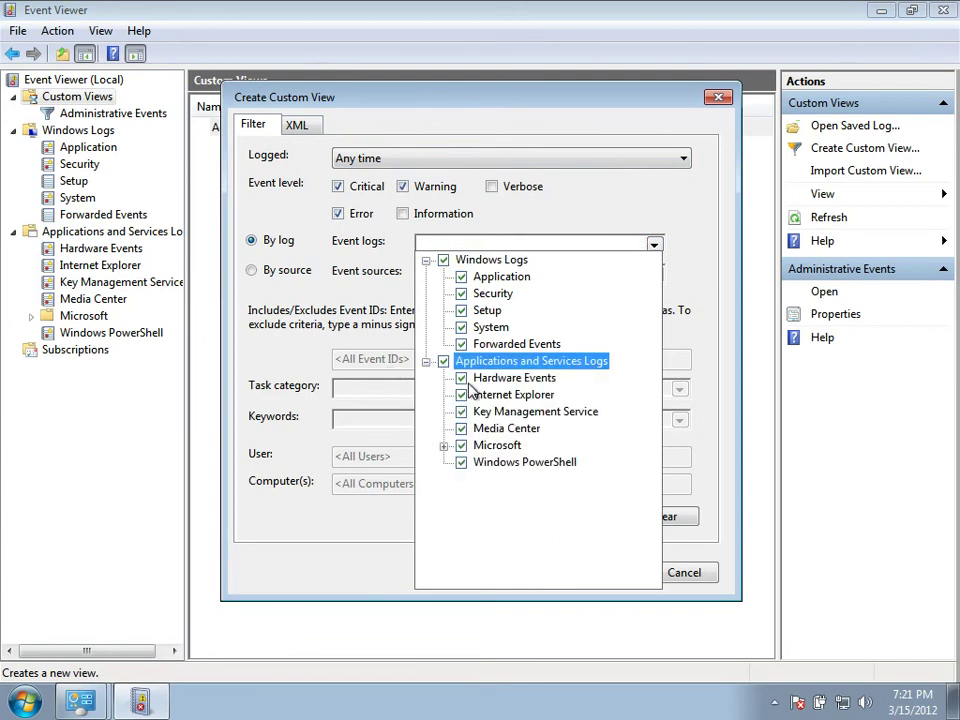
Look through the Microsoft Windows component logs in the event log selection, and collapse both log groups again
left_click(444, 446)
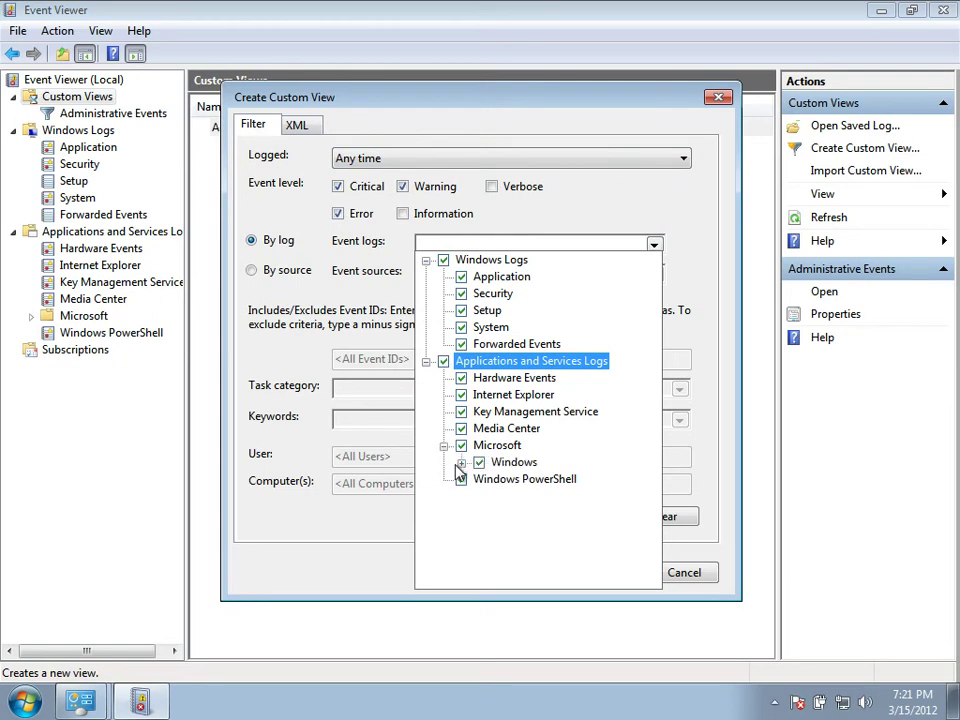
left_click(461, 463)
scroll(591, 426, "down", 3)
scroll(591, 428, "up", 10)
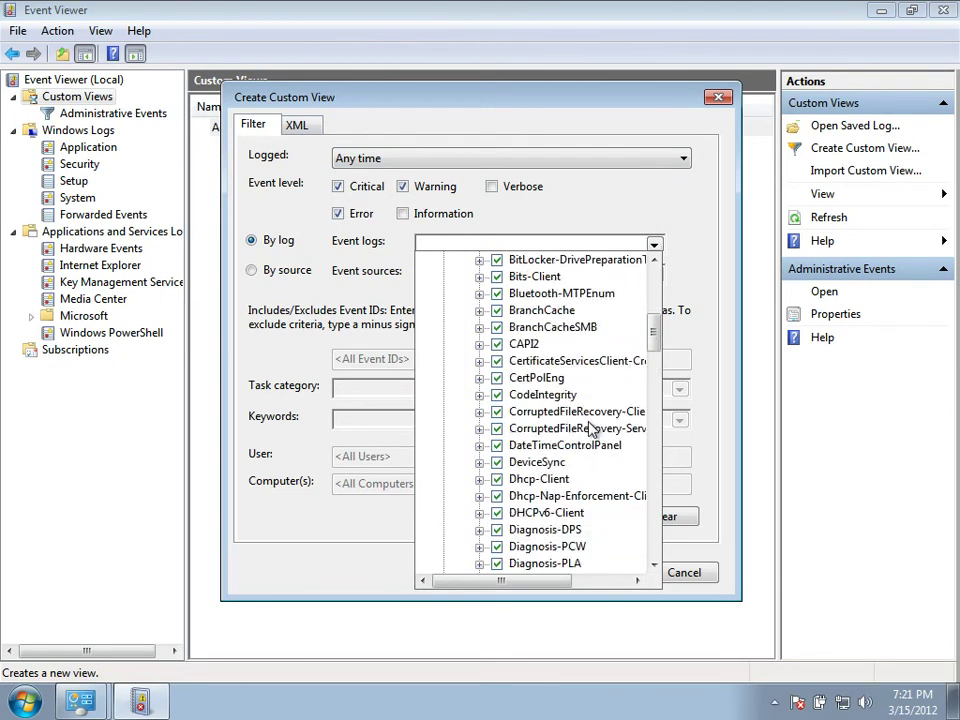
left_click(655, 245)
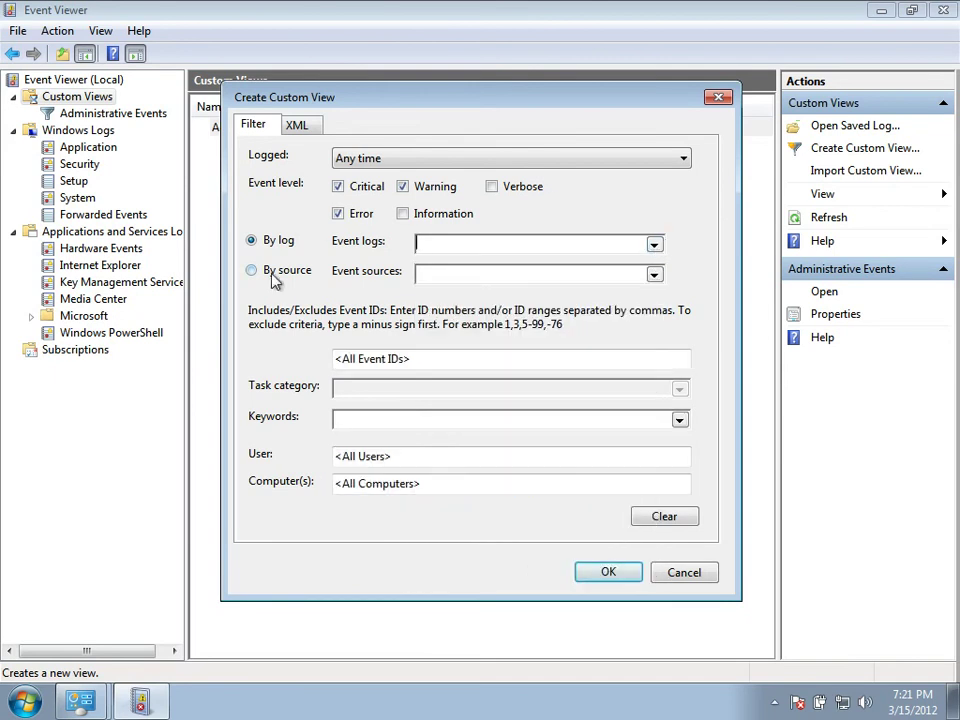
left_click(654, 249)
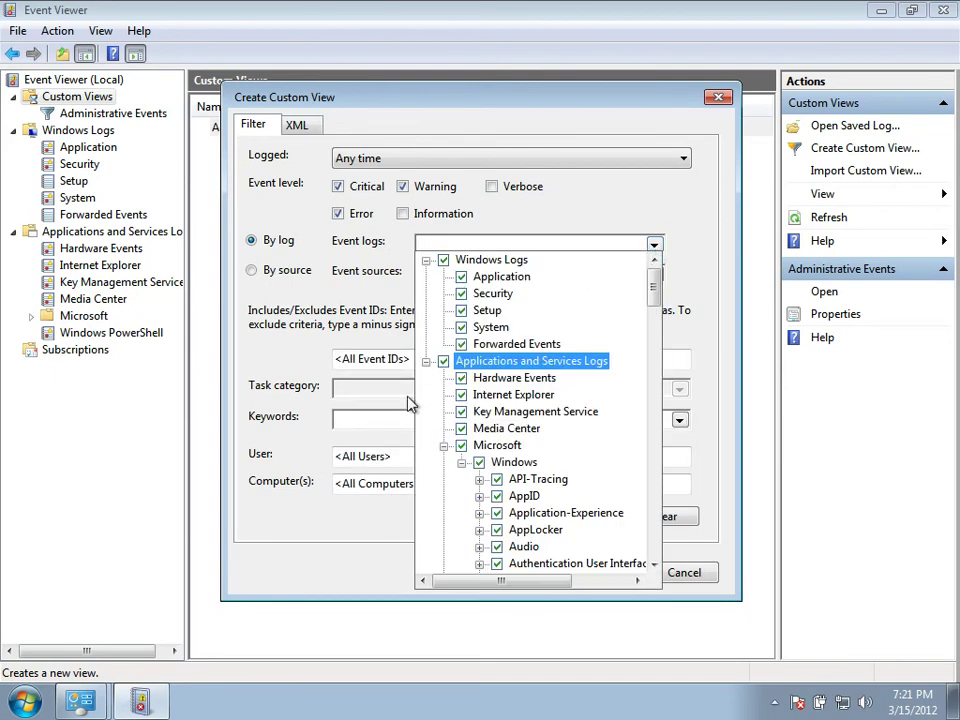
left_click(425, 361)
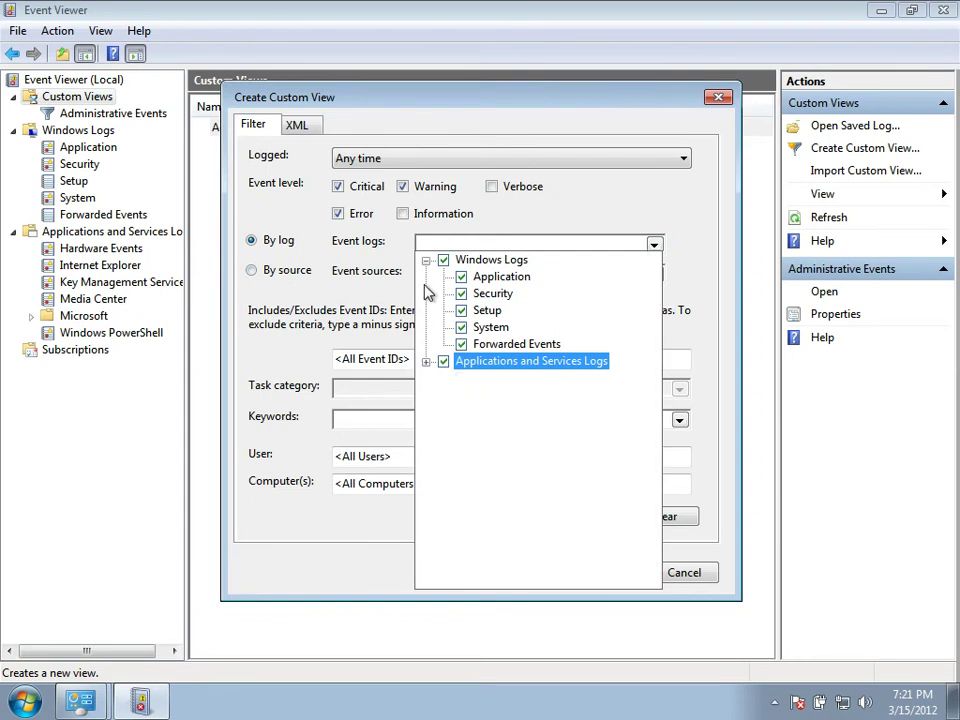
left_click(426, 261)
left_click(652, 249)
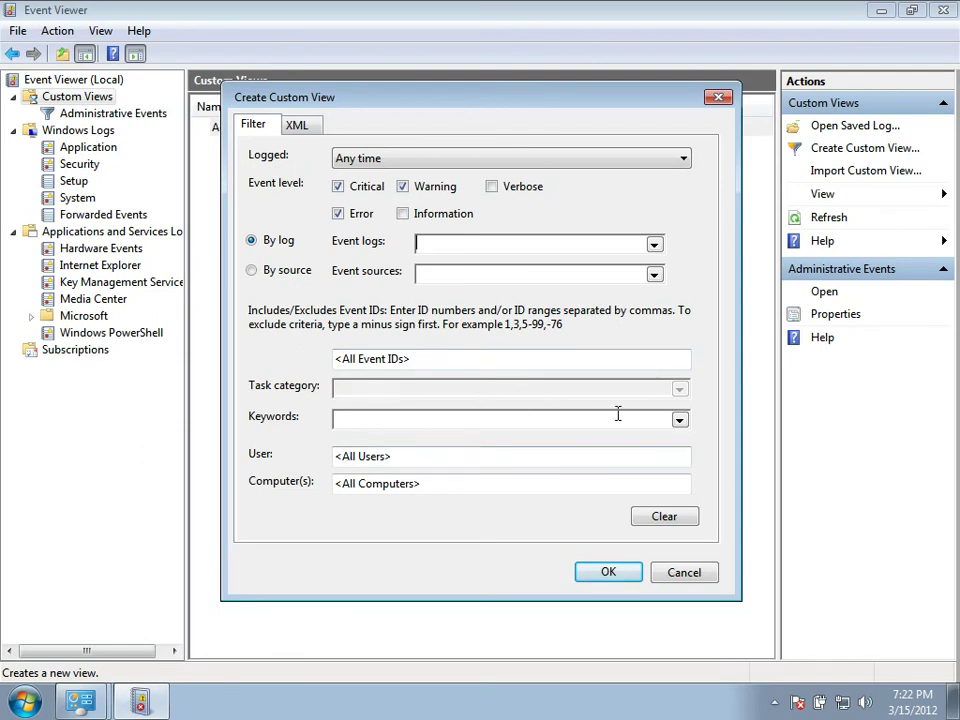
Check the available filter keywords, accept the filter despite its many logs, and save the custom view as Test
left_click(679, 420)
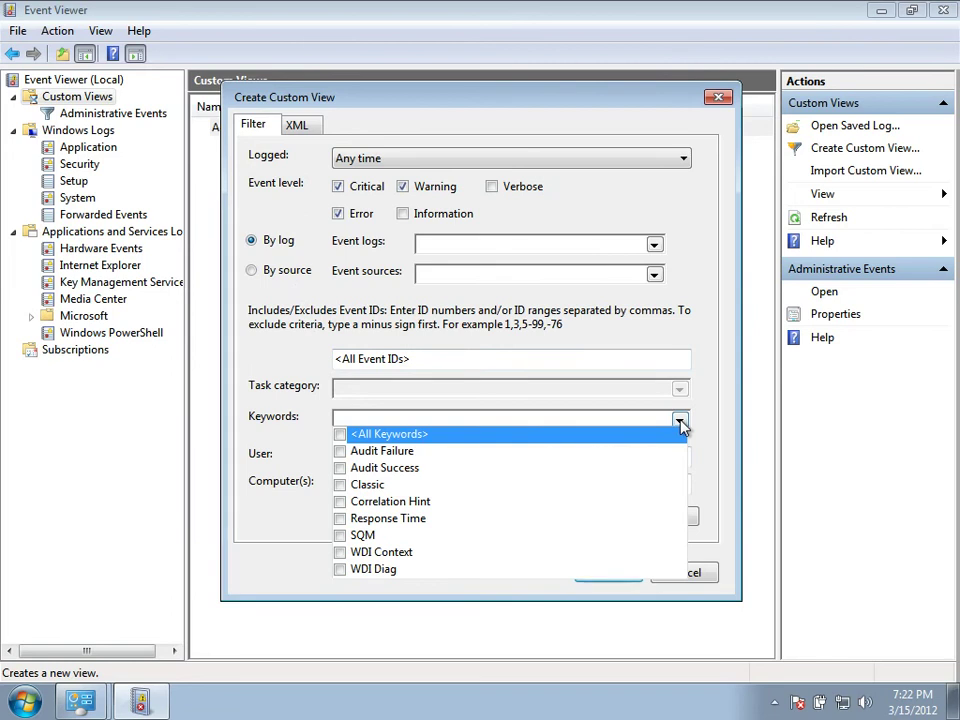
left_click(680, 425)
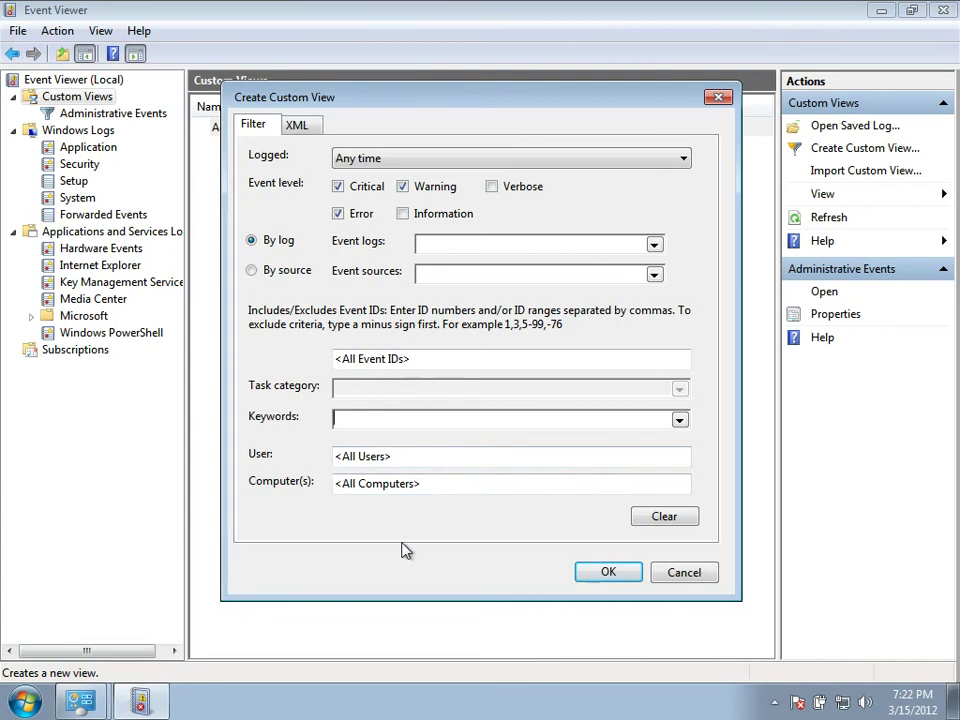
left_click(607, 570)
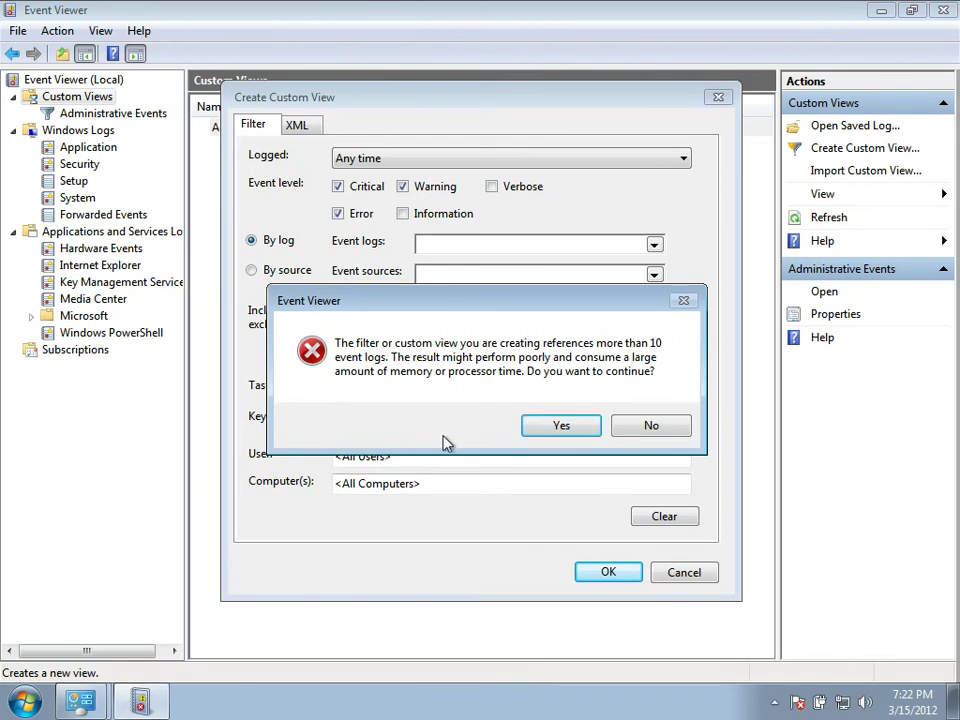
left_click(563, 426)
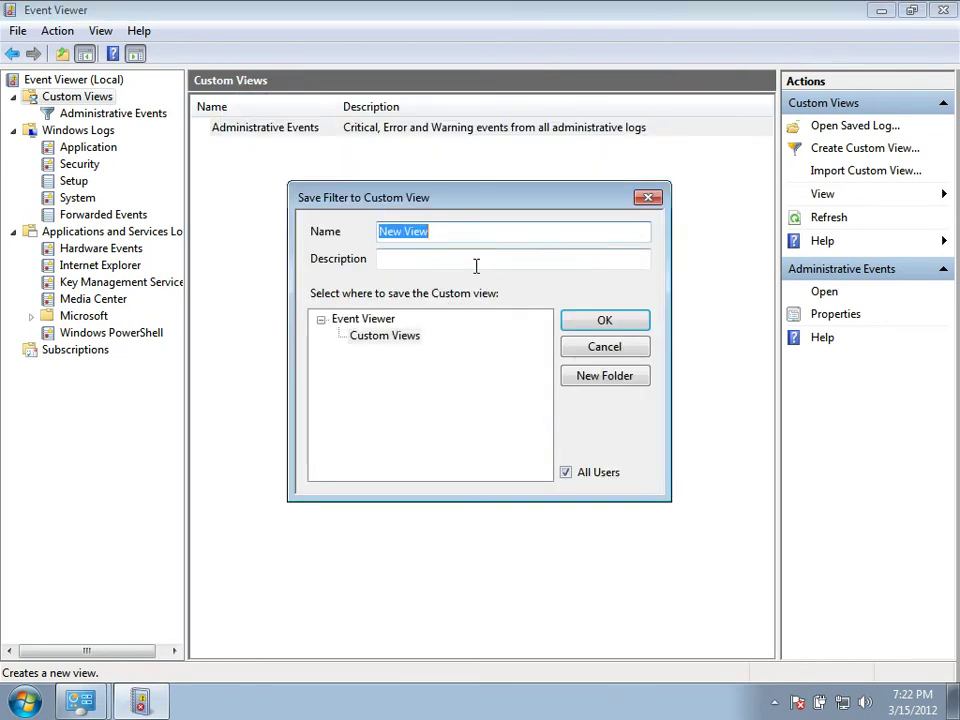
type("Test")
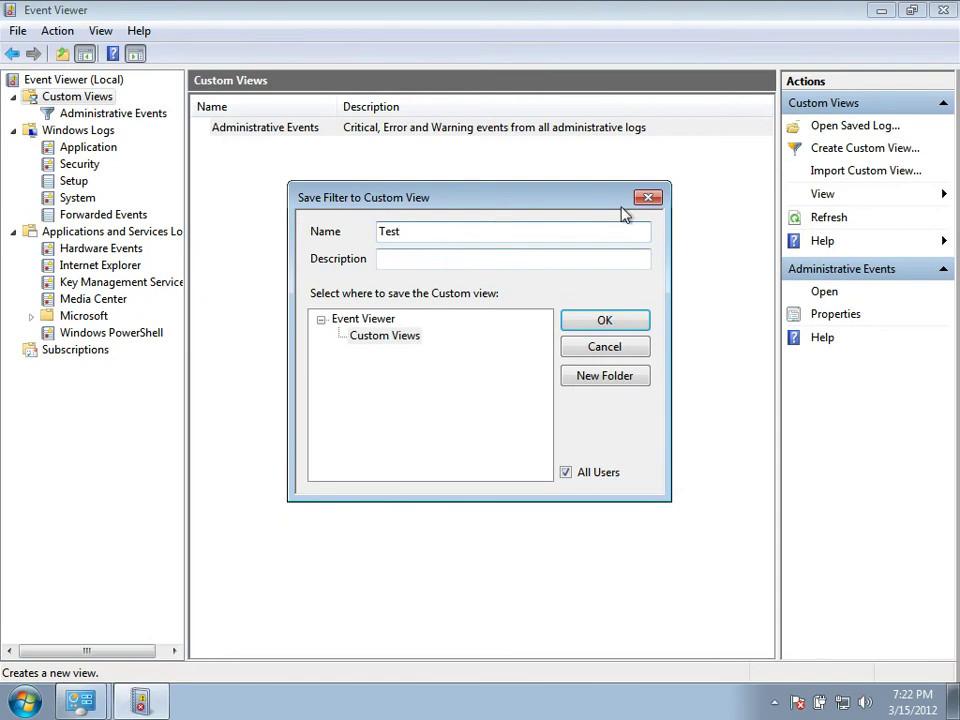
left_click(605, 322)
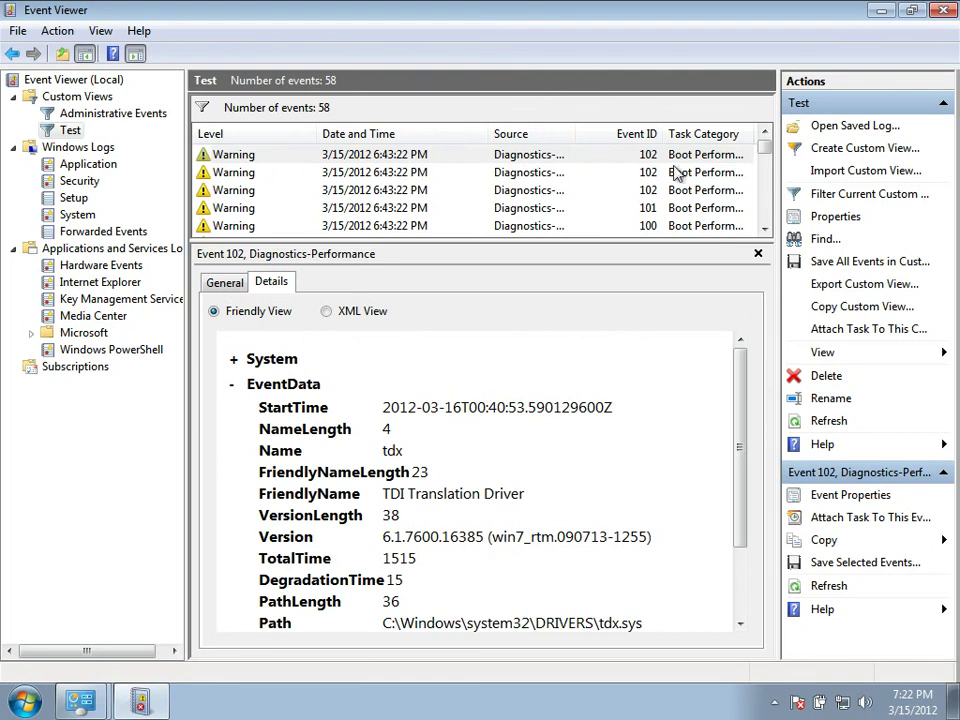
Browse the Test view's events and read the general information of the 8:56:59 AM critical event with ID 100
left_click(764, 229)
left_click(764, 229)
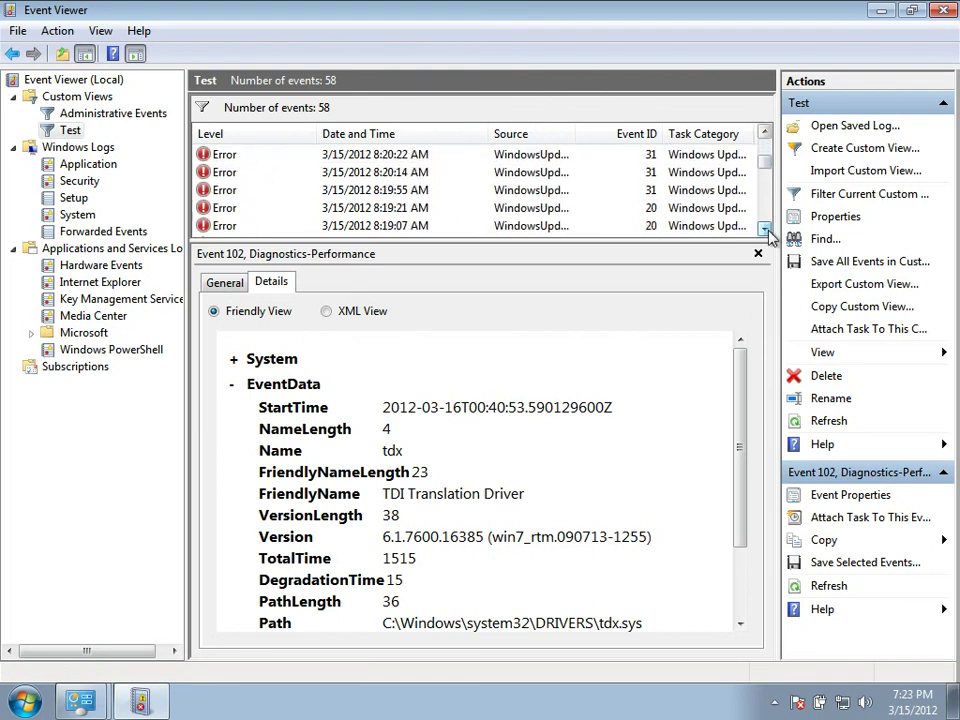
left_click(764, 133)
left_click(764, 133)
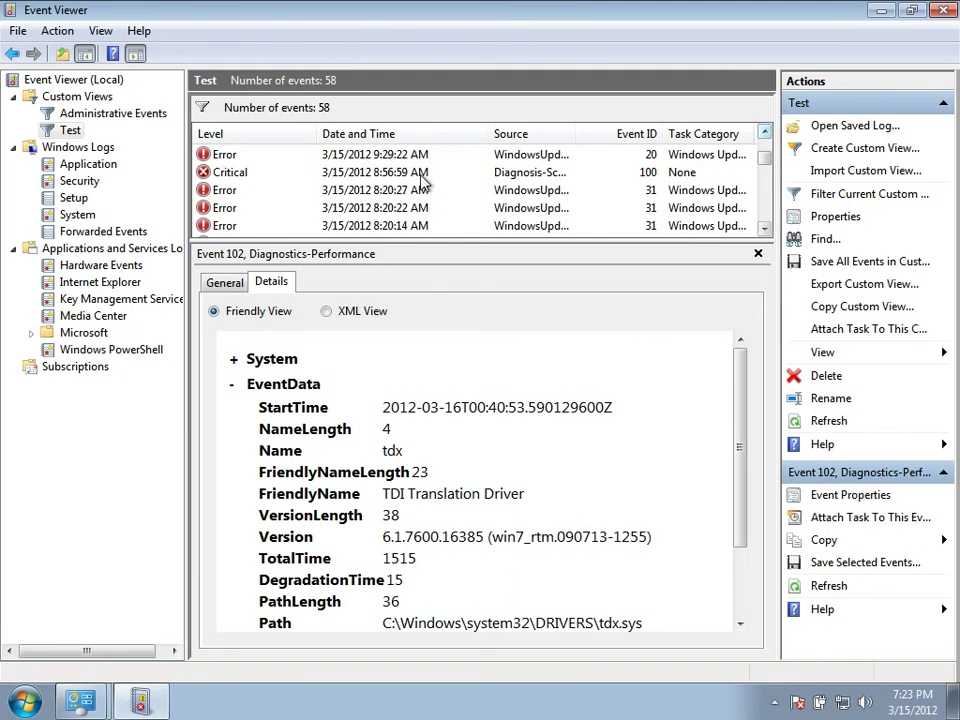
left_click(226, 179)
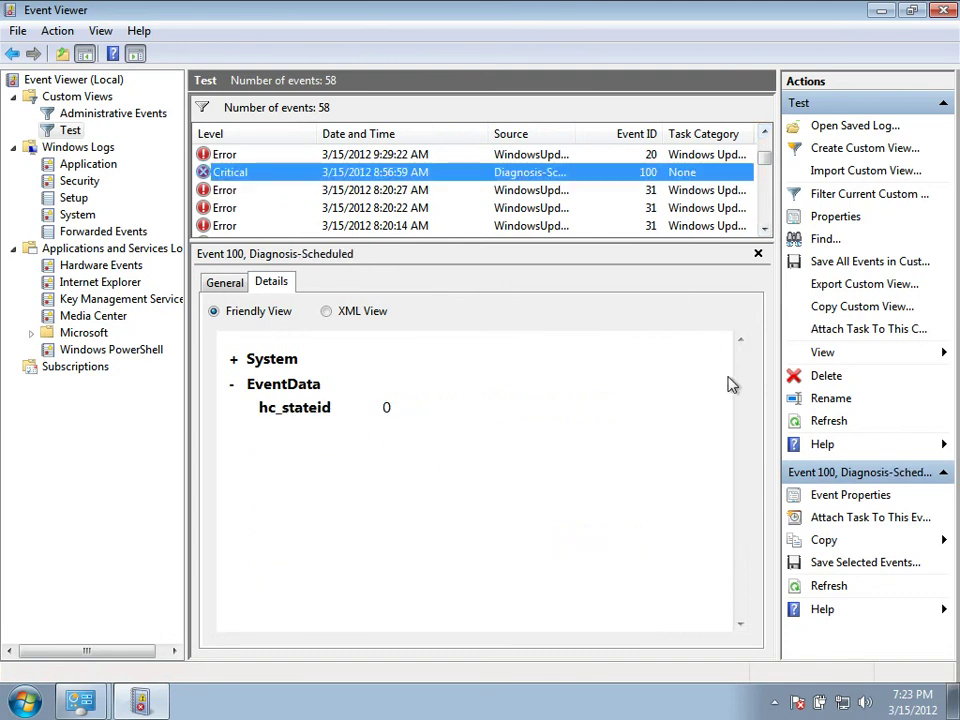
left_click(228, 282)
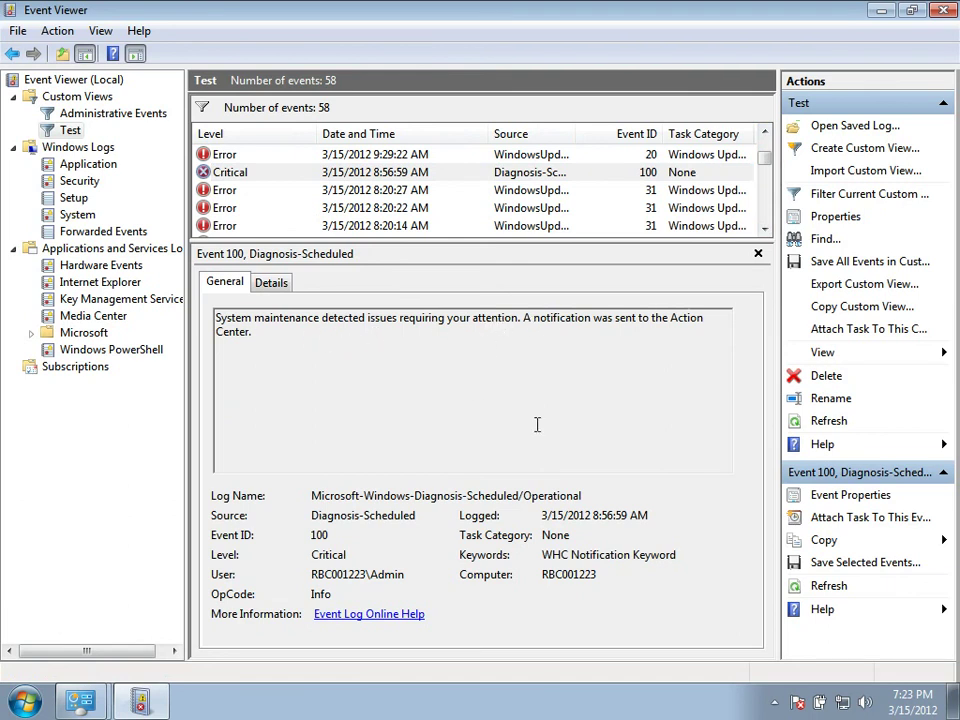
View the Action Center's notification messages twice, closing them each time to return to the critical event
left_click(798, 702)
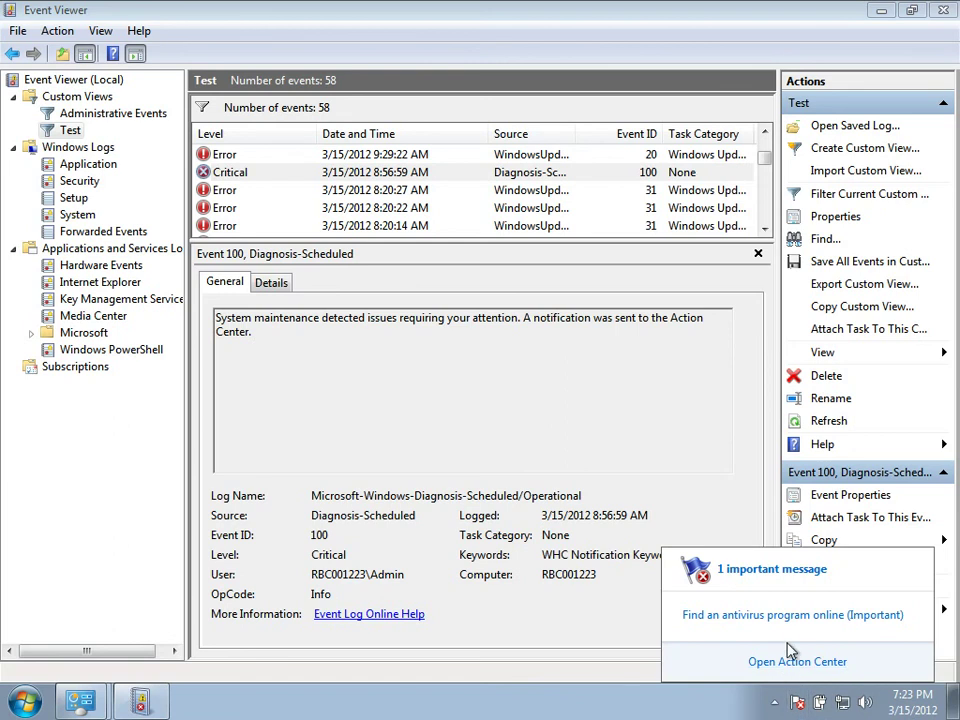
left_click(494, 413)
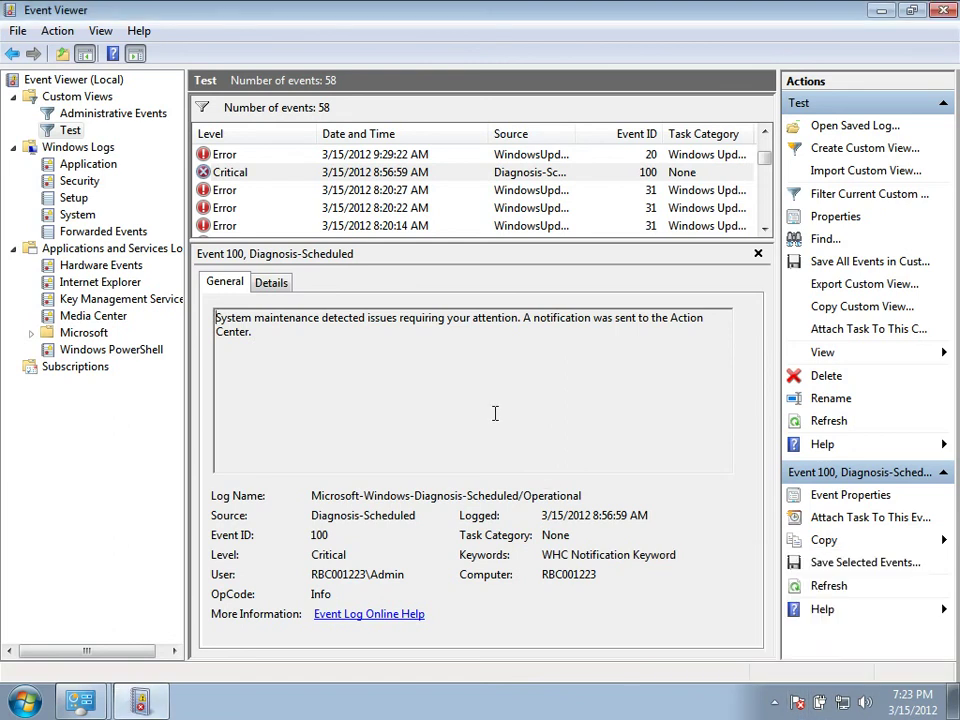
left_click(796, 703)
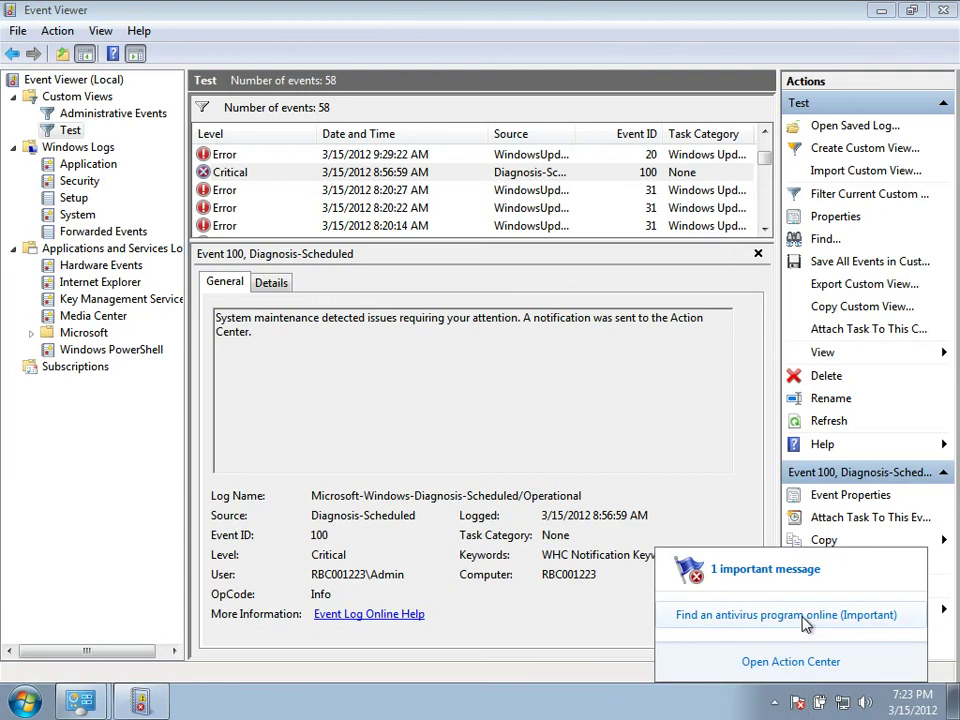
left_click(557, 407)
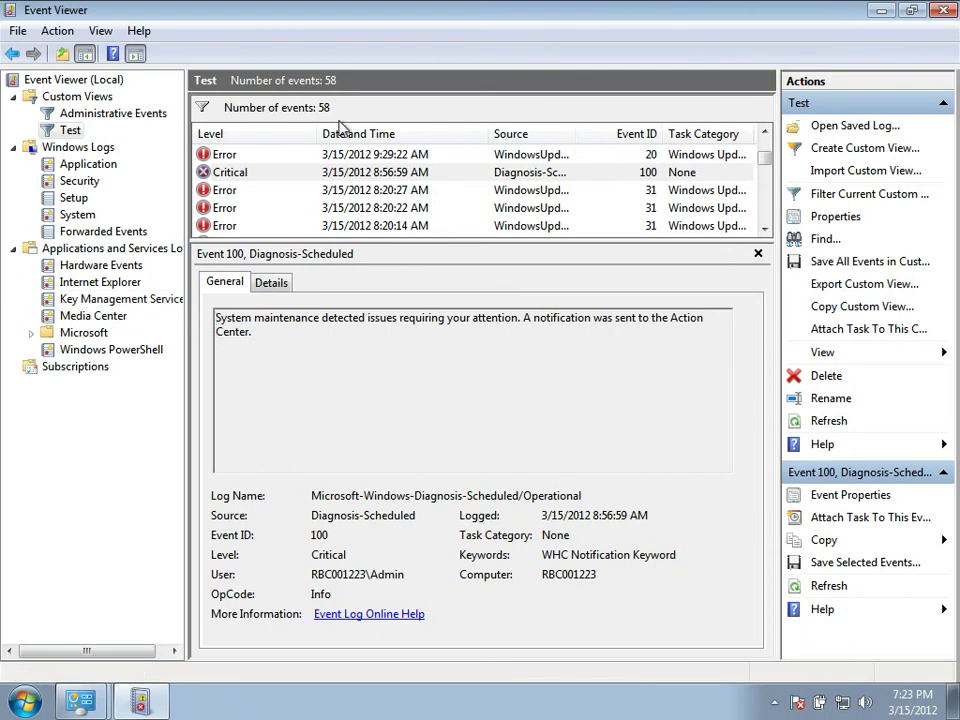
Delete the Test custom view and confirm the deletion
right_click(68, 132)
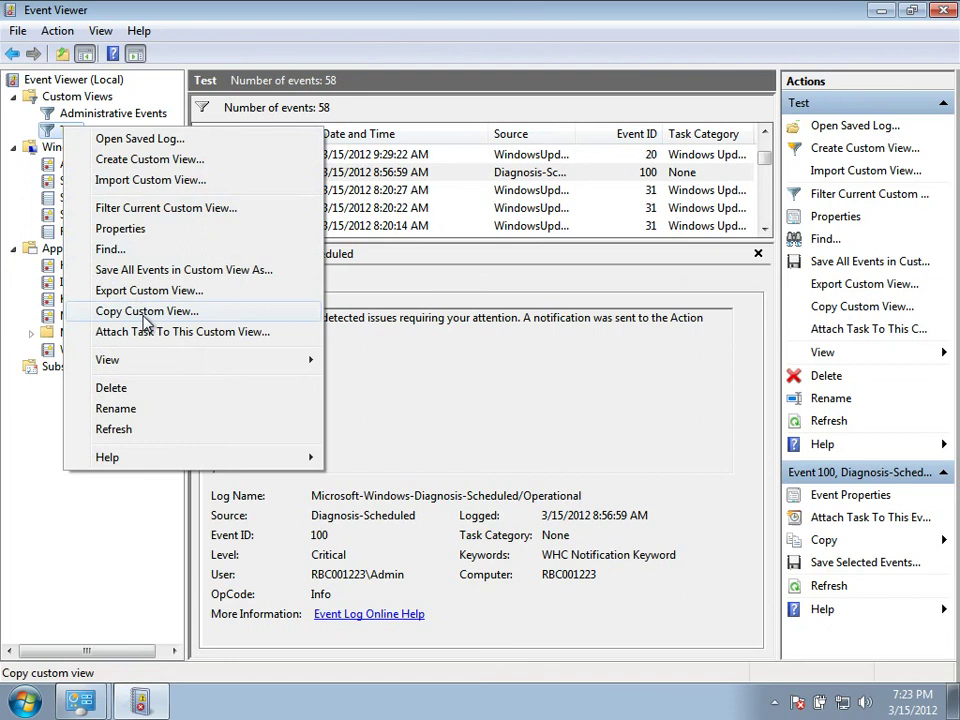
left_click(203, 389)
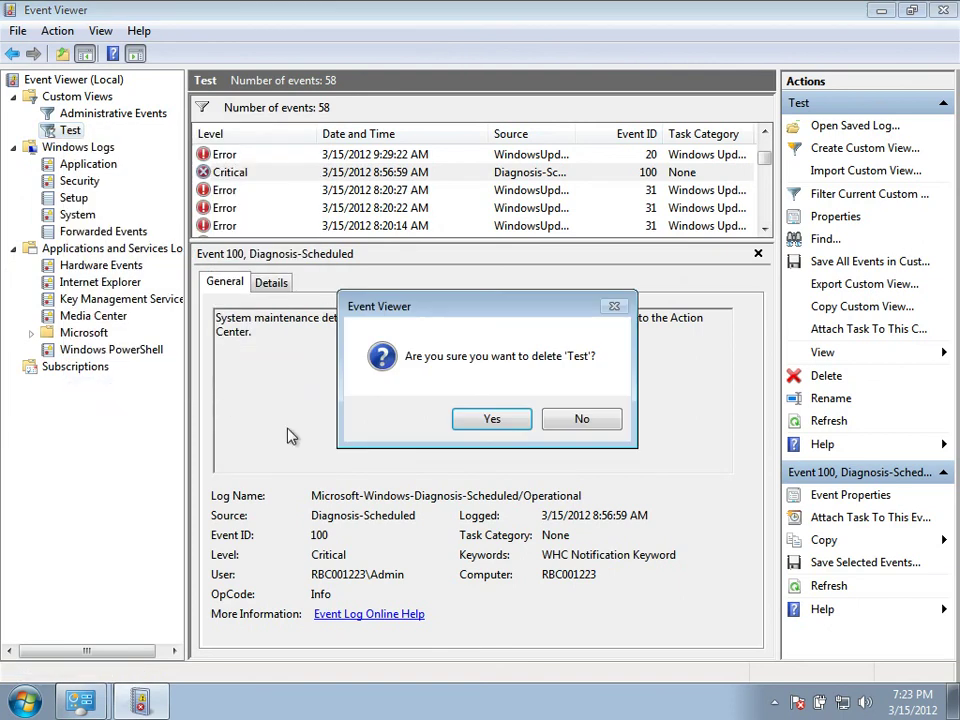
left_click(487, 421)
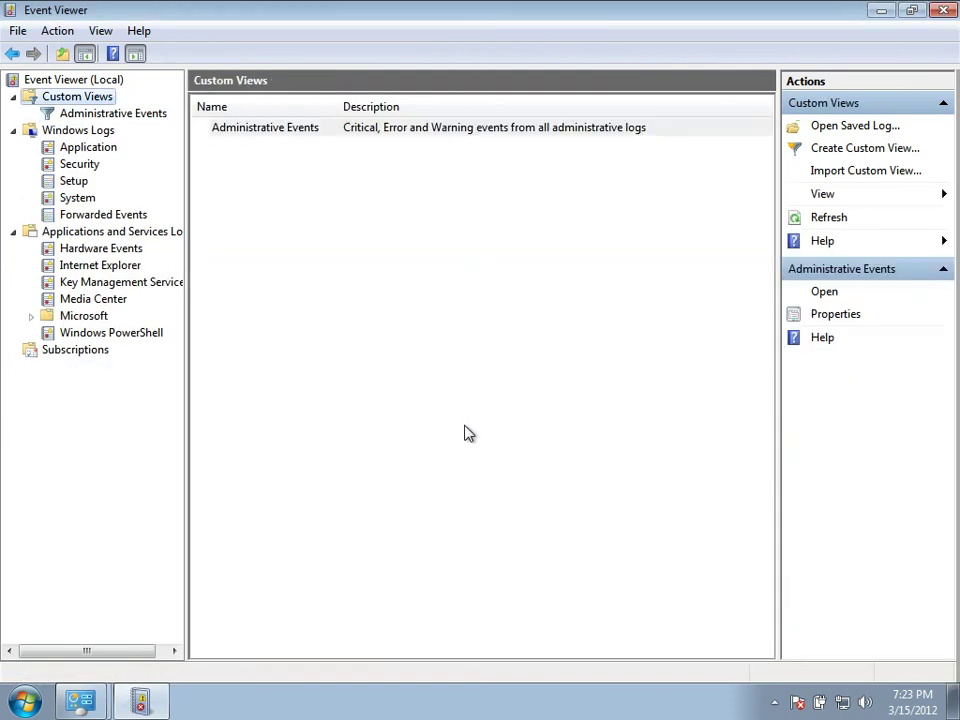